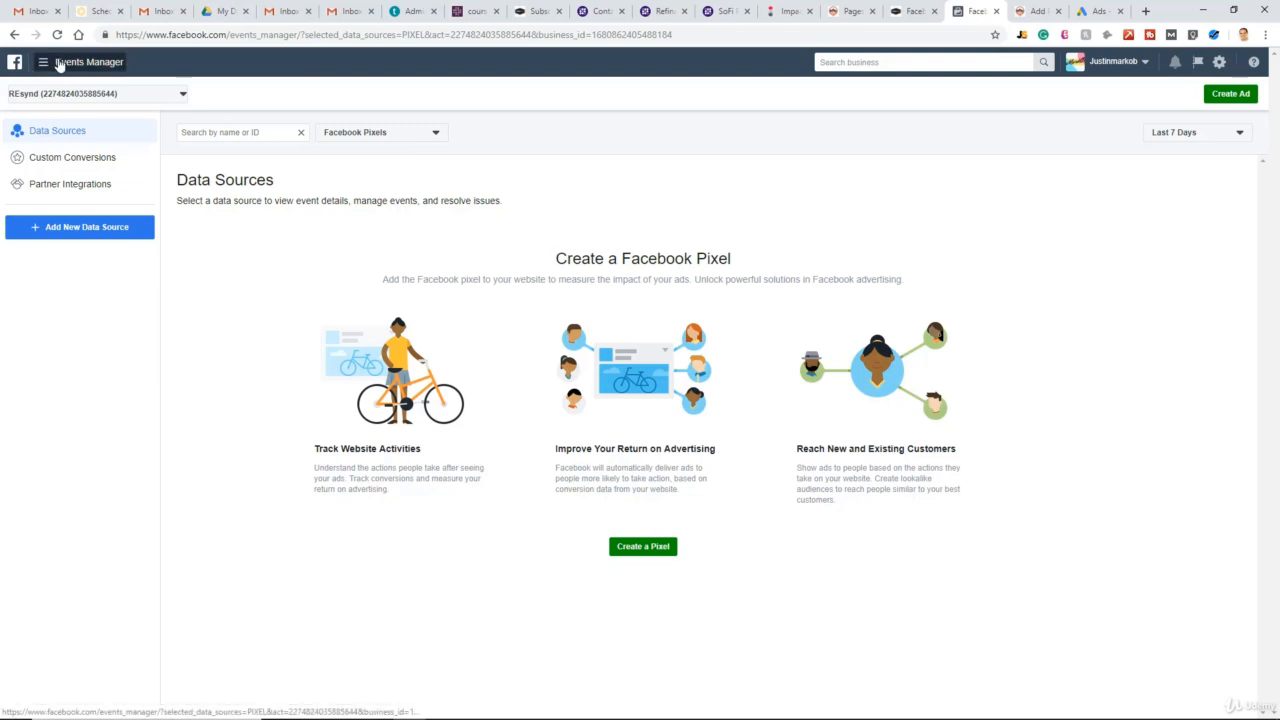
- Open the Pixels page of Events Manager
left_click(57, 62)
left_click(124, 386)
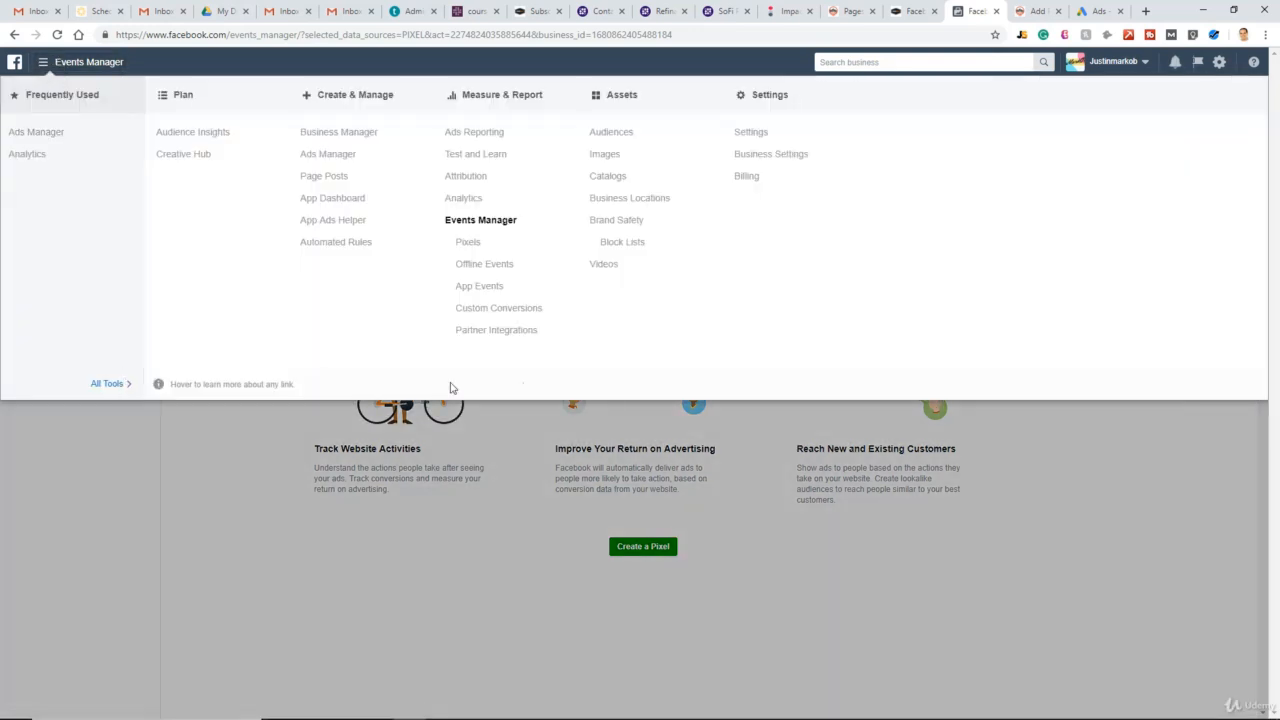
left_click(470, 243)
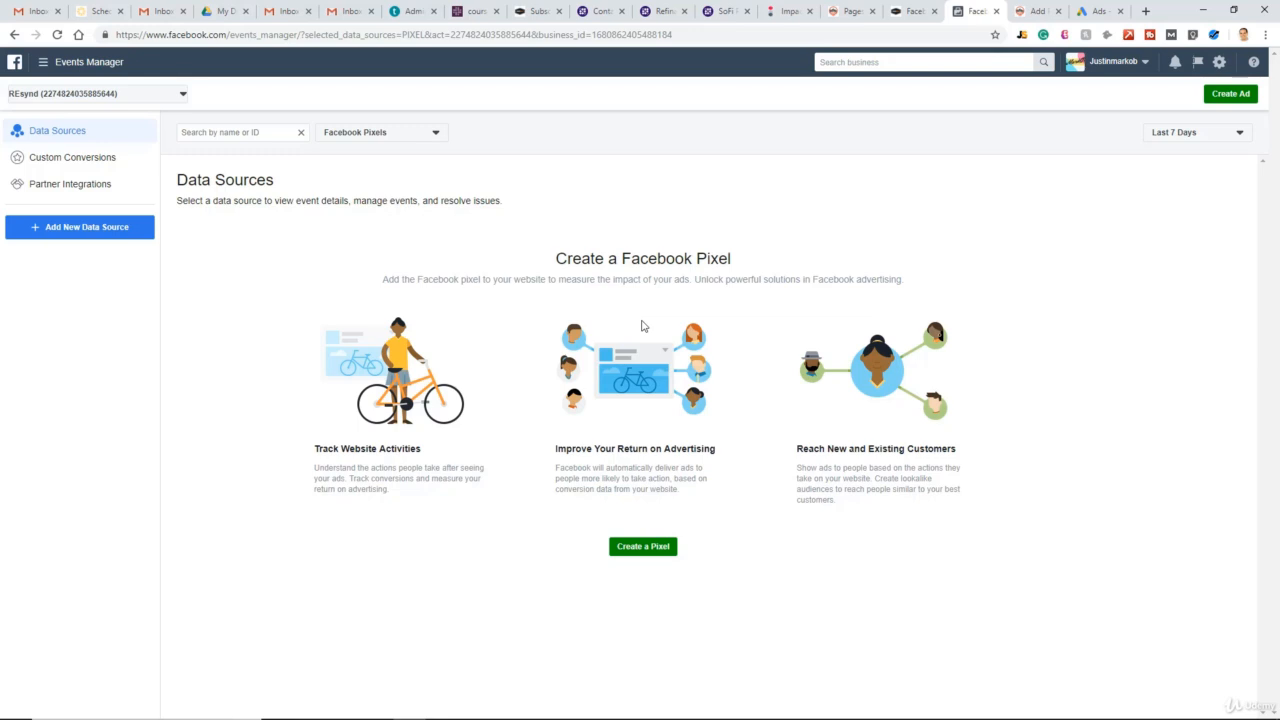
left_click(642, 548)
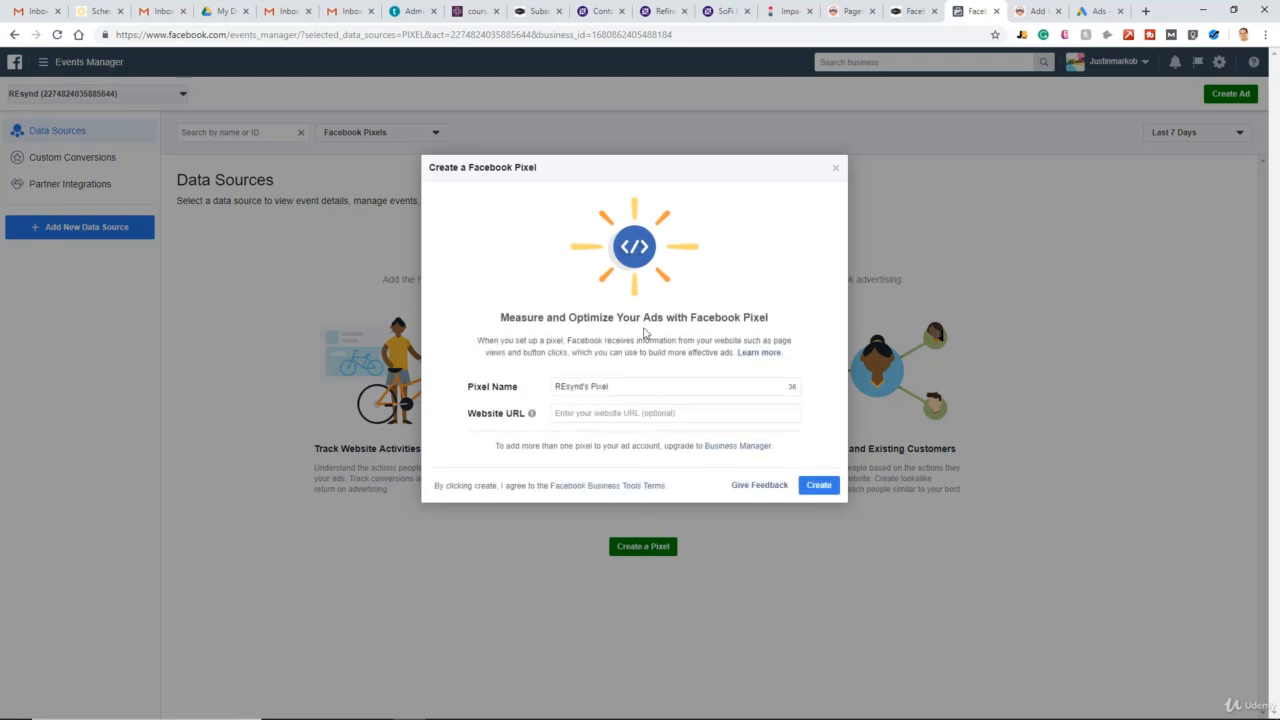
left_click(634, 416)
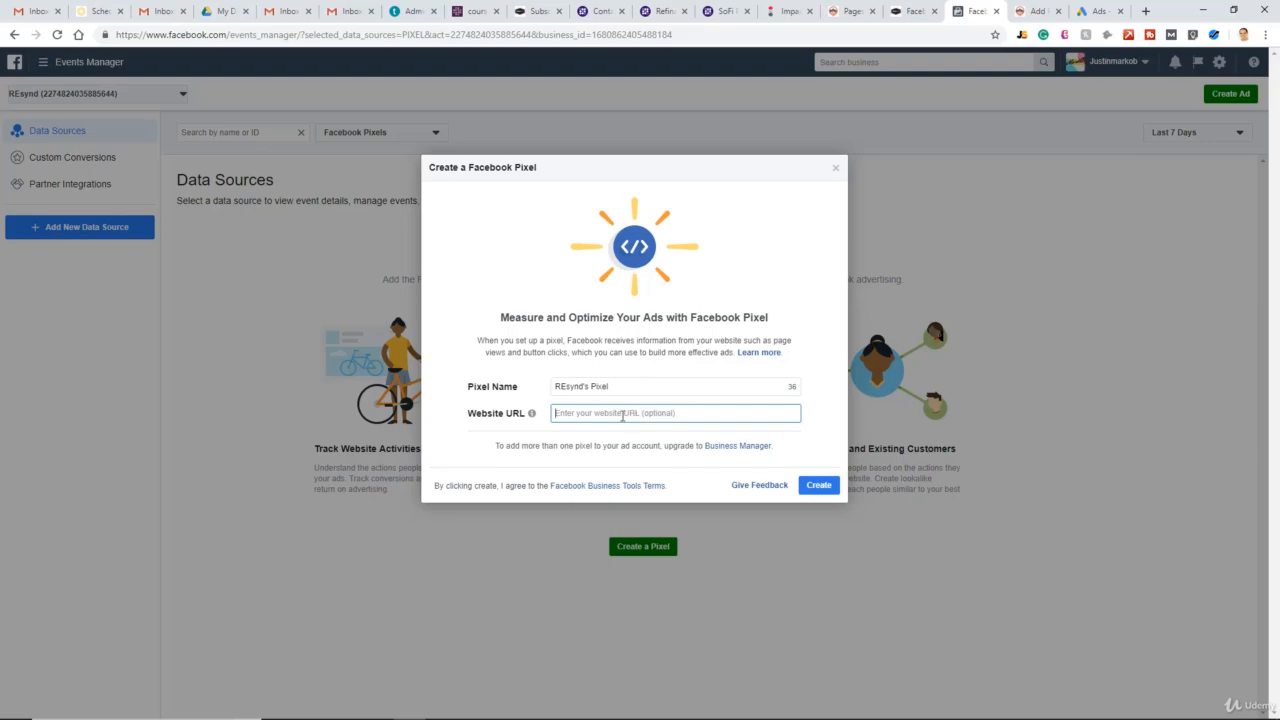
left_click(1038, 11)
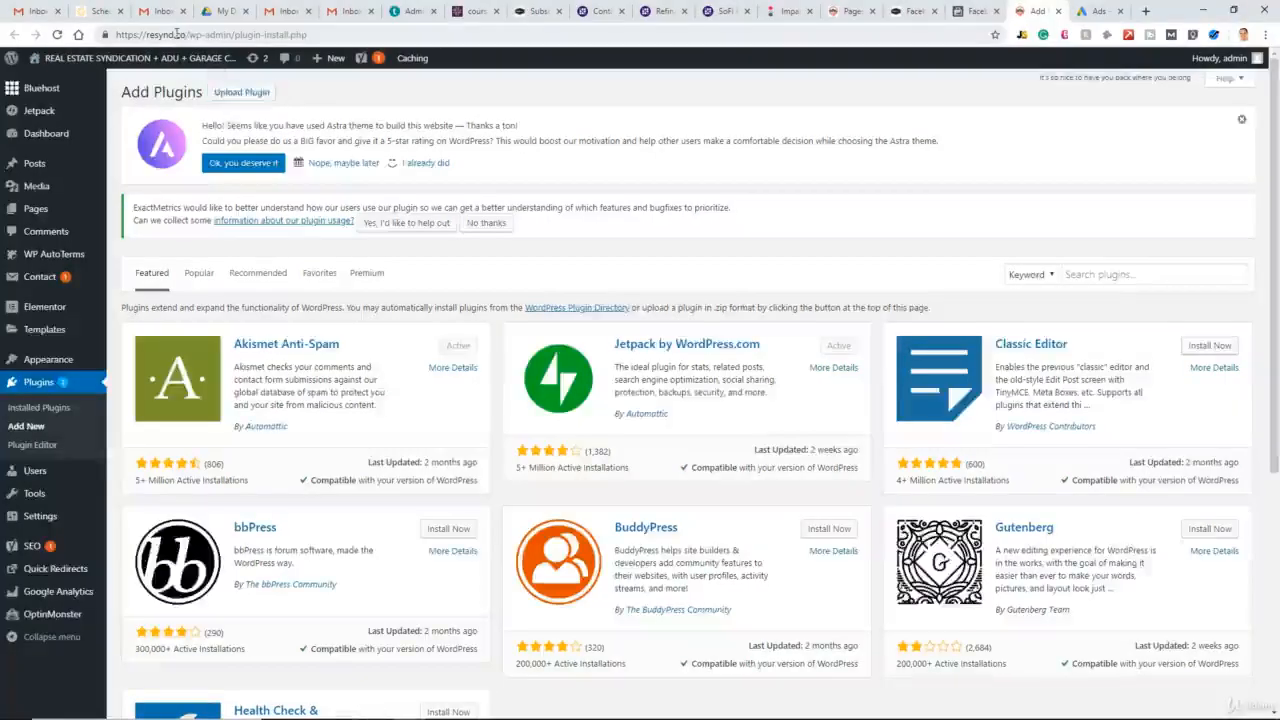
left_click_drag(188, 34, 118, 34)
key("ctrl+c")
left_click(970, 11)
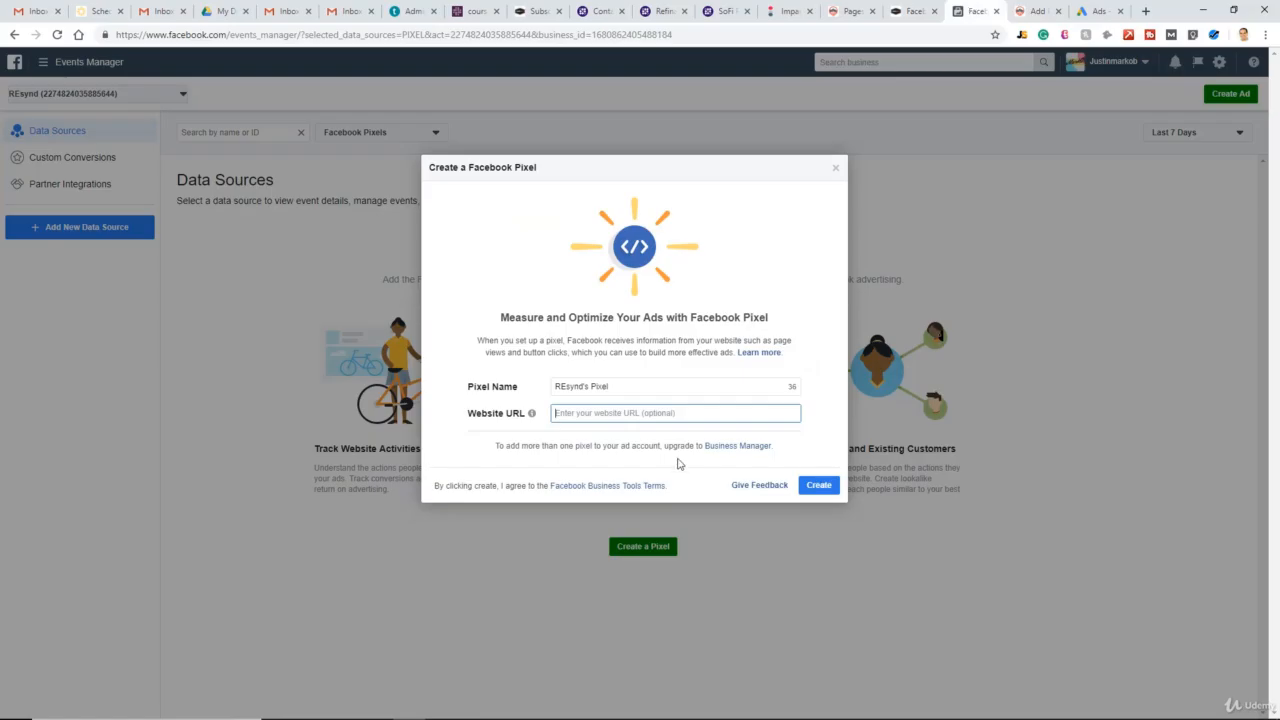
key("ctrl+v")
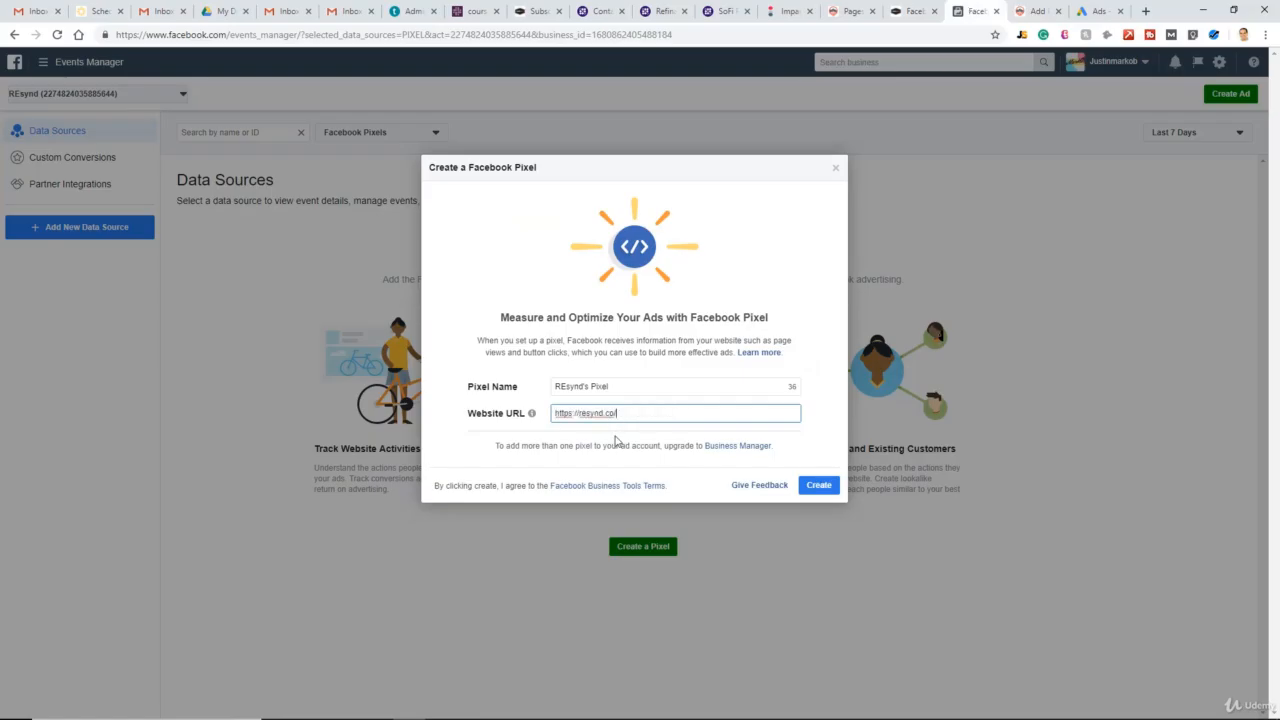
left_click(817, 487)
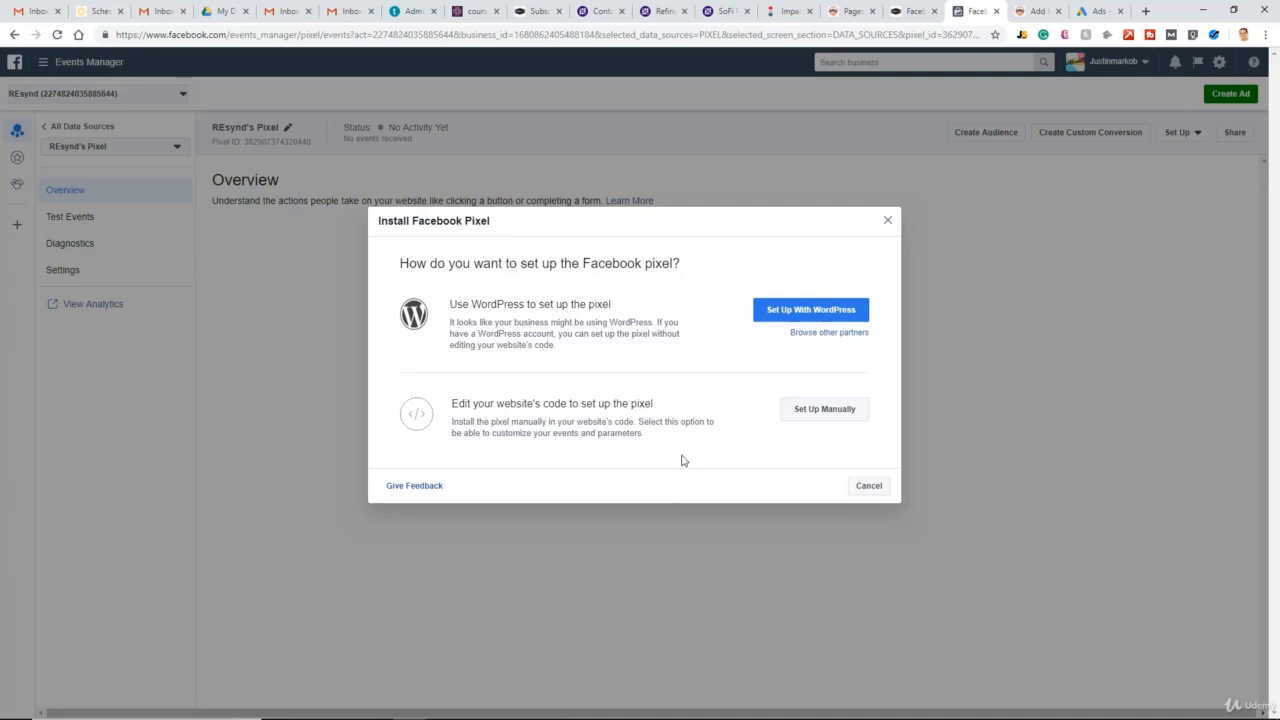
- Reopen the new pixel's installation options and look through the available partner platforms
left_click(886, 222)
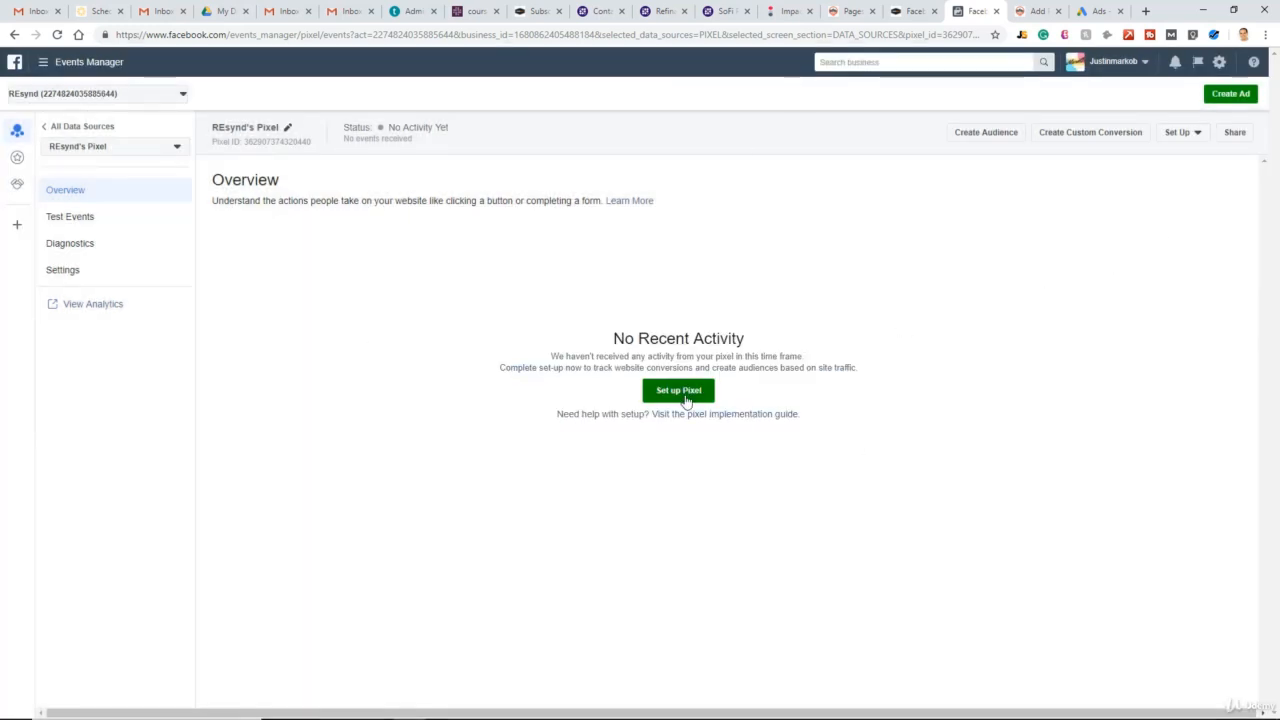
left_click(1197, 133)
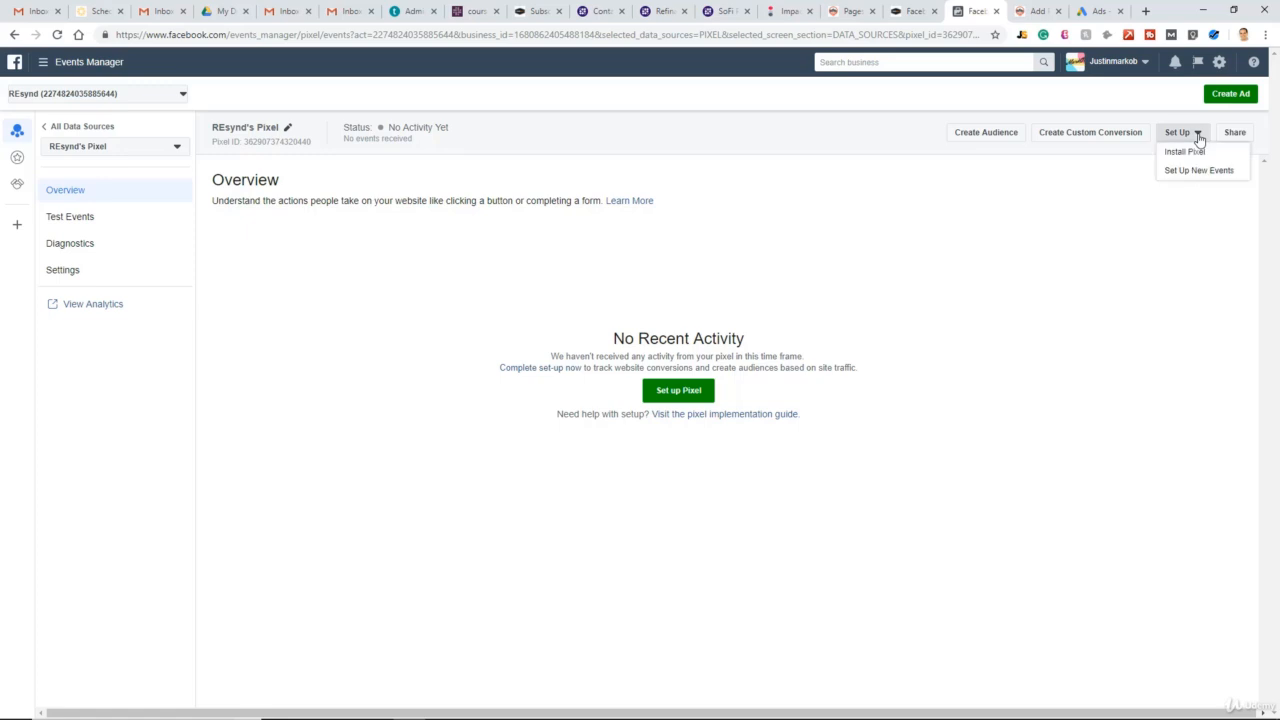
left_click(1189, 153)
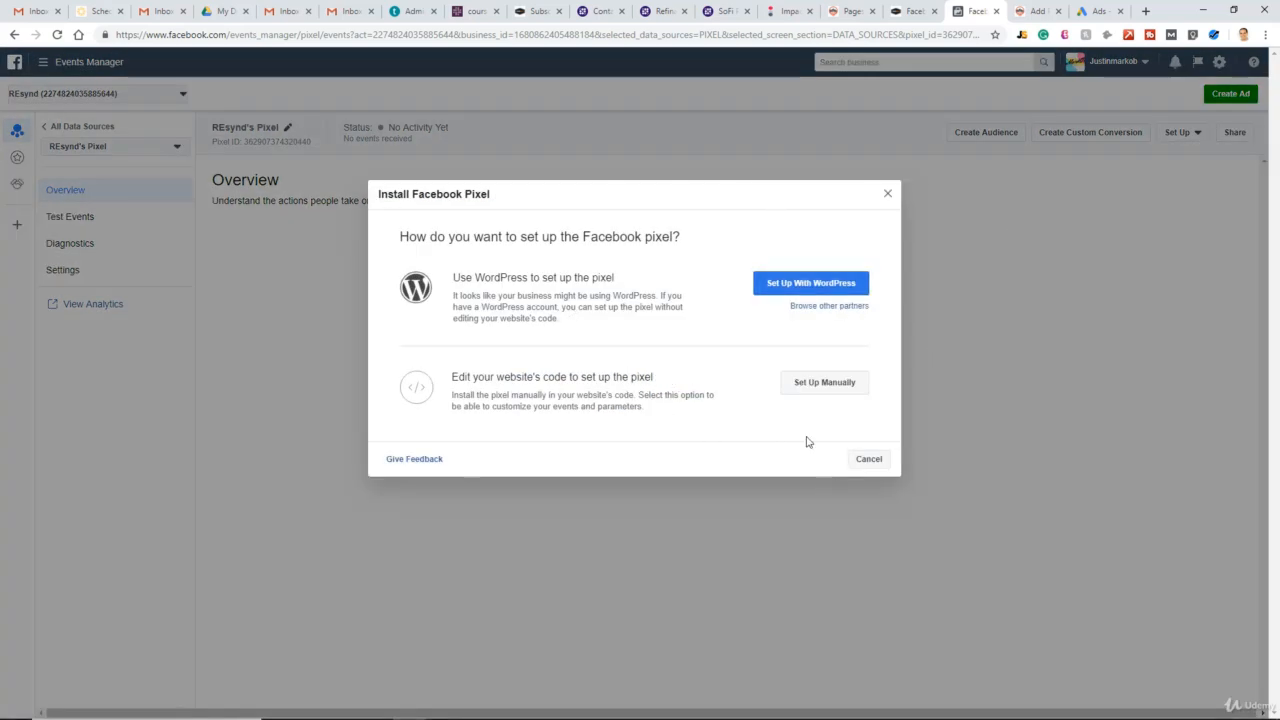
left_click(830, 307)
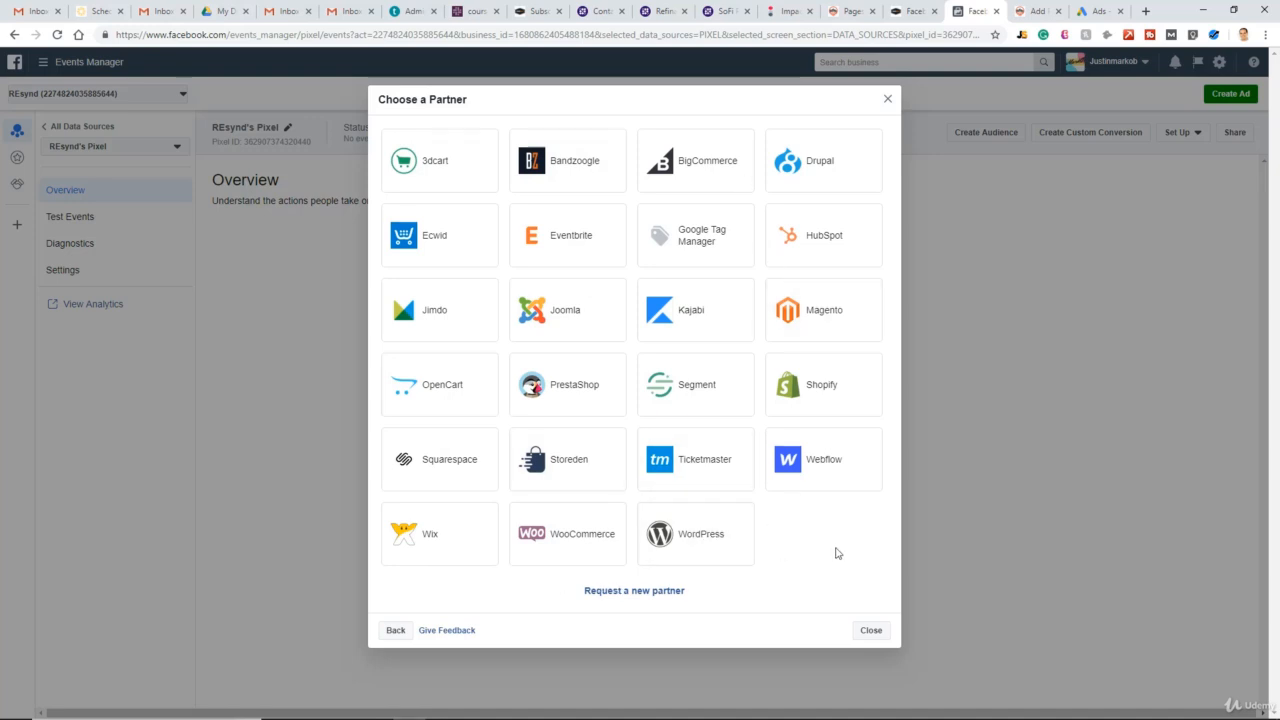
left_click(396, 630)
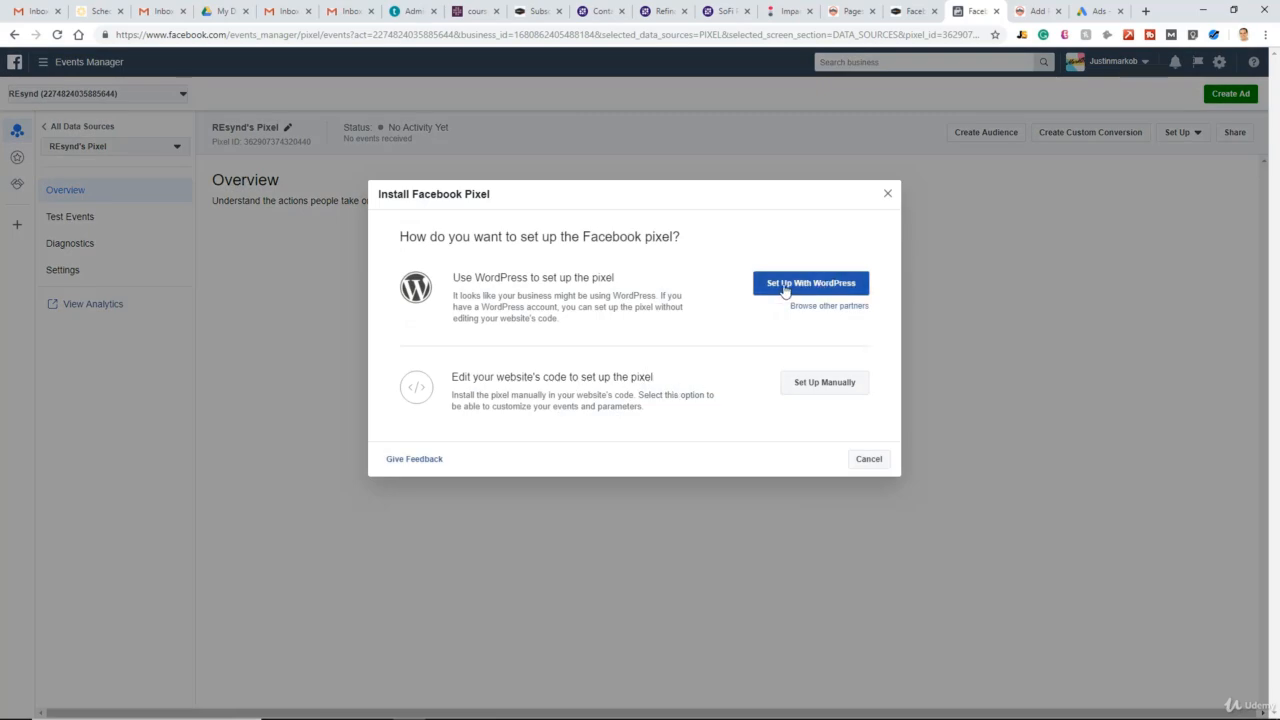
- Choose WordPress as the partner platform and download the Facebook Pixel extension zip file
left_click(827, 306)
left_click(690, 516)
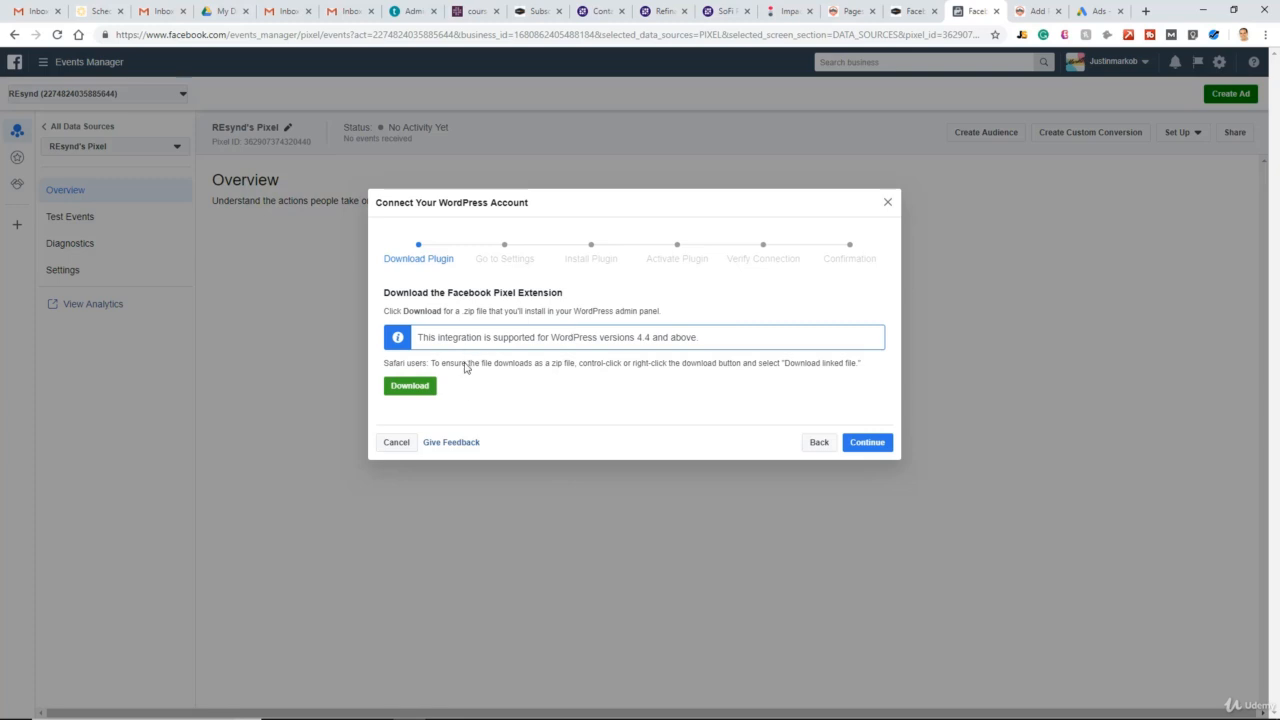
left_click(423, 388)
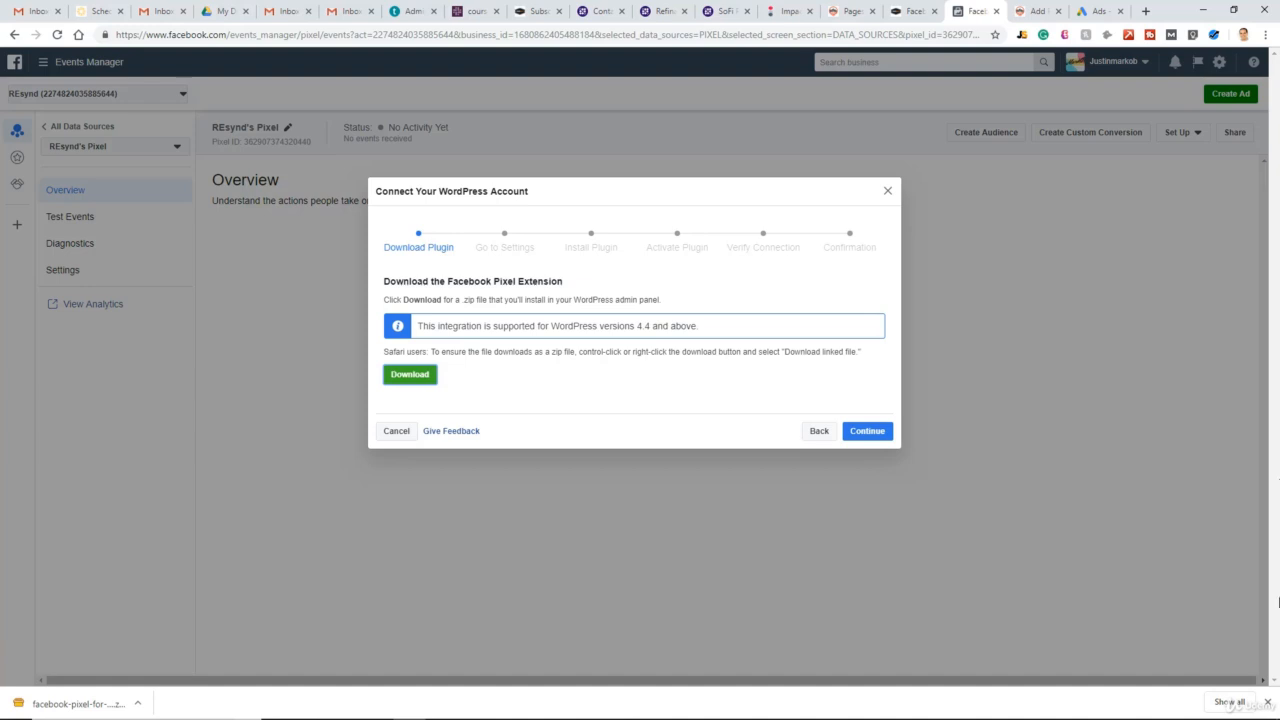
left_click(1268, 704)
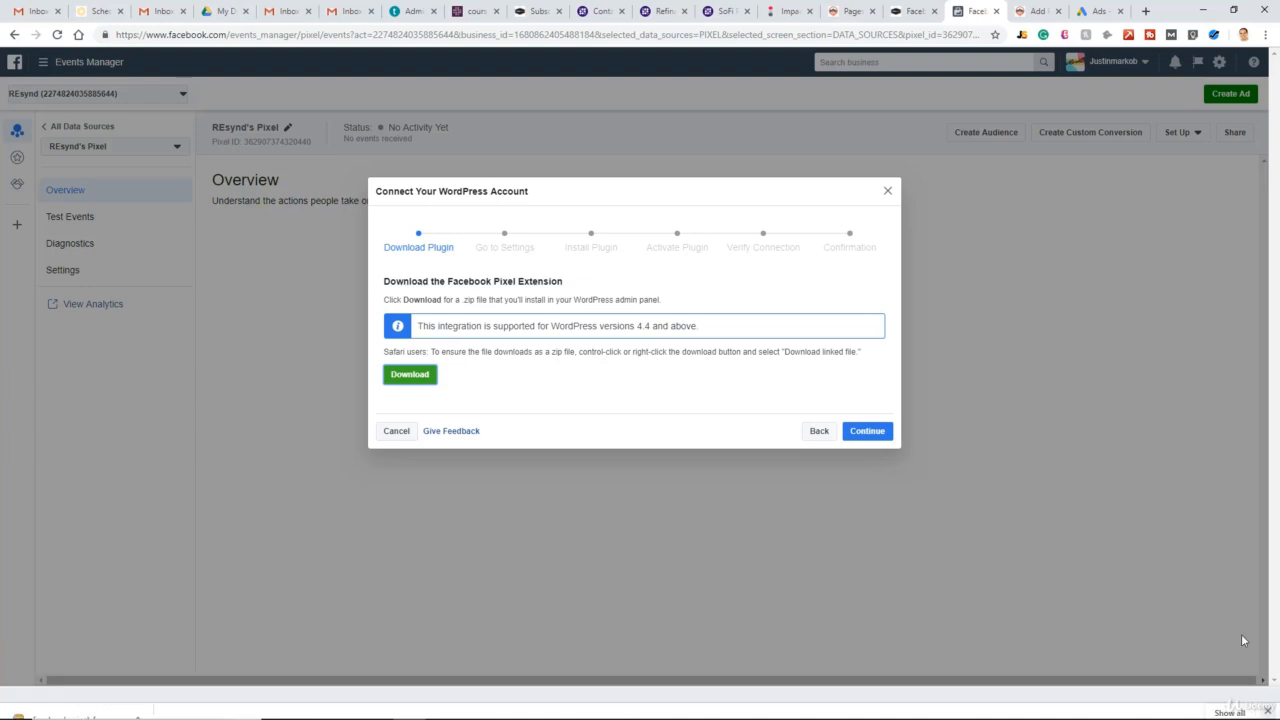
- Switch to the WordPress admin, upload the downloaded Facebook Pixel zip as a new plugin, then install and activate it
left_click(1015, 7)
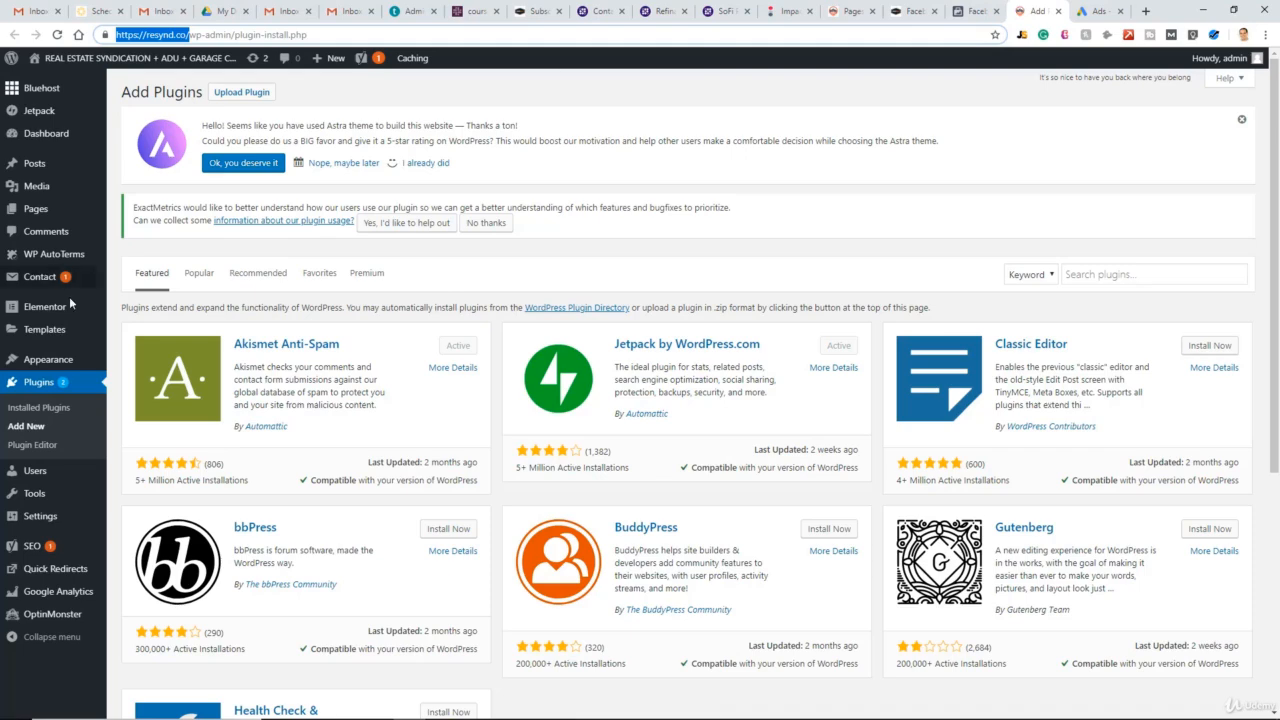
left_click(241, 92)
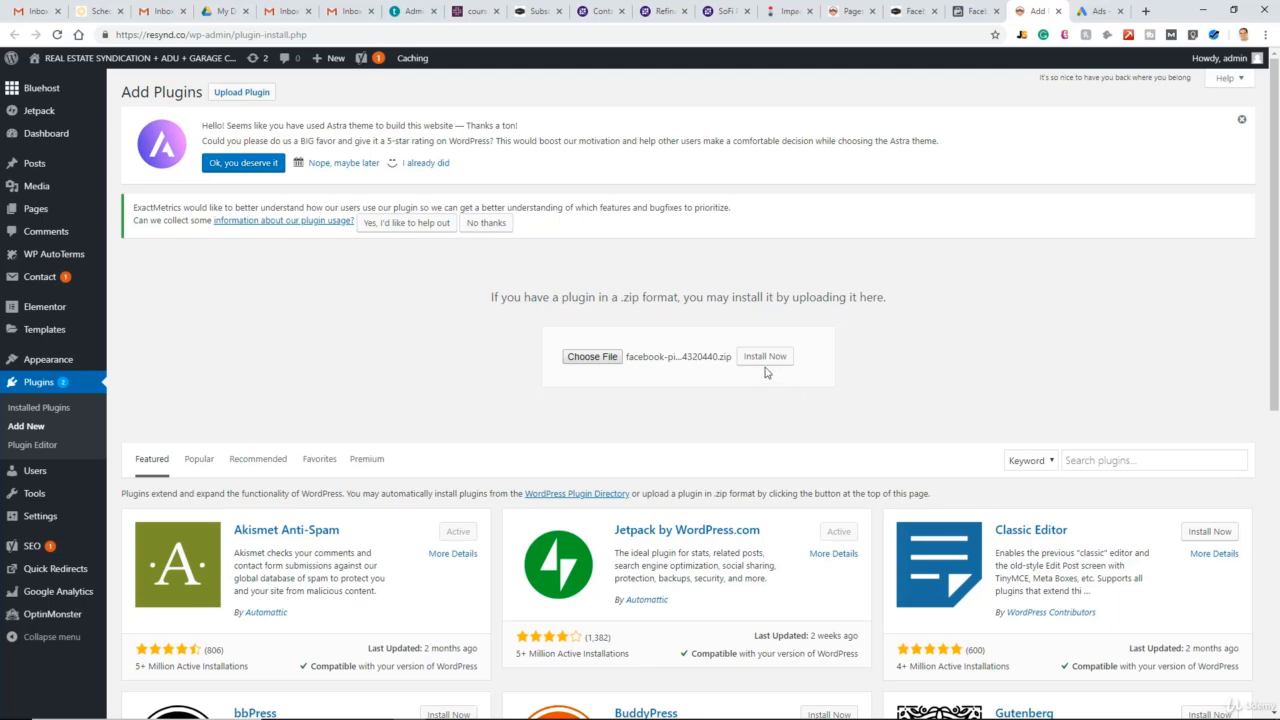
left_click(766, 358)
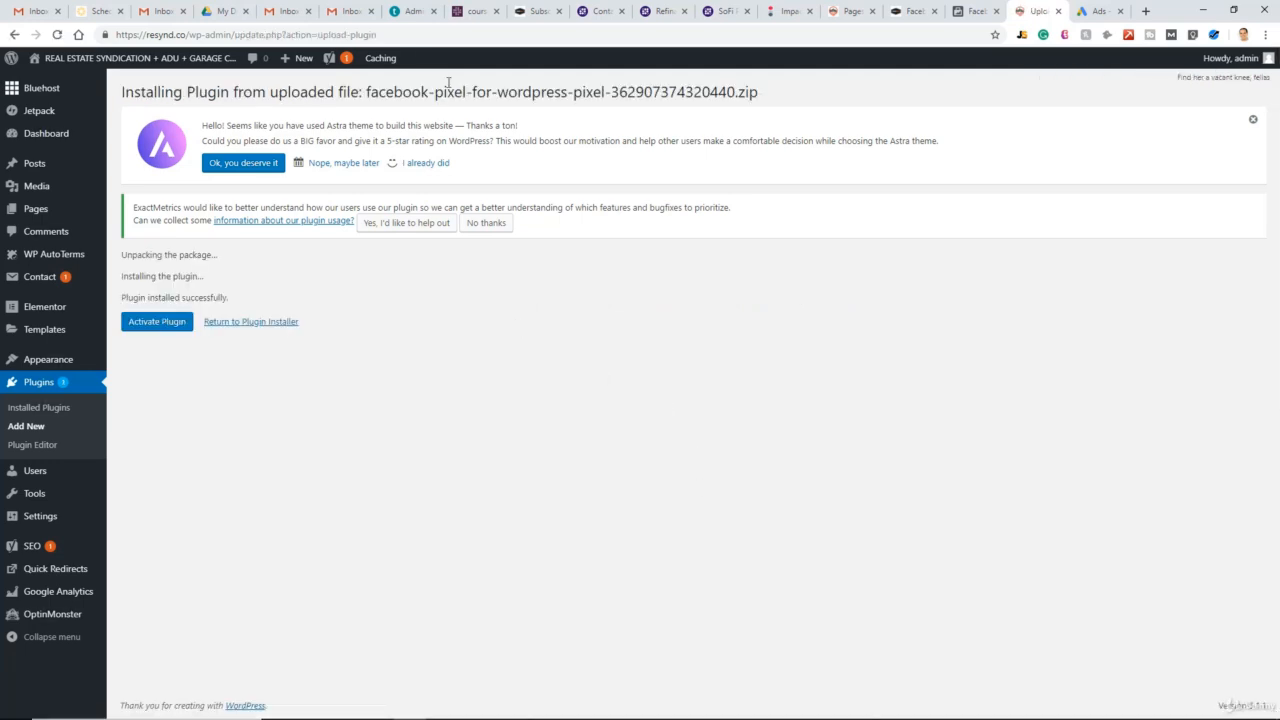
left_click(166, 326)
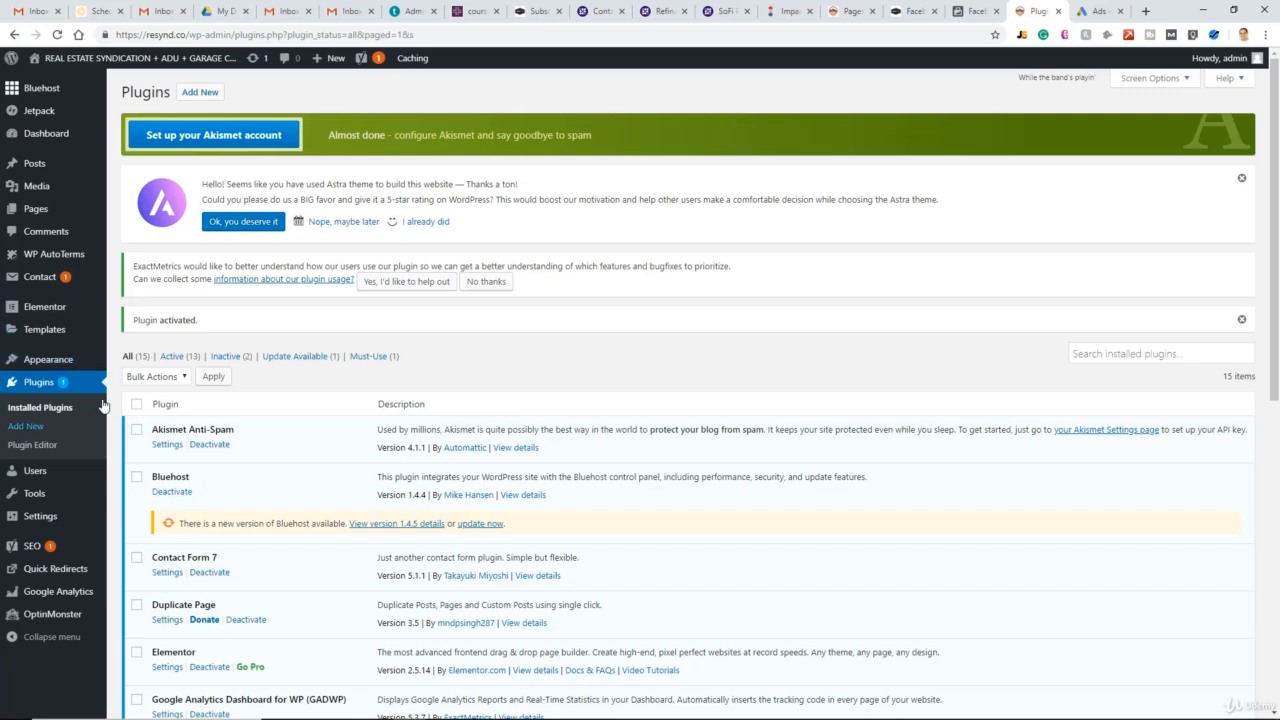
- Enable Advanced Matching in the Facebook Pixel settings and save the changes
mouse_move(48, 527)
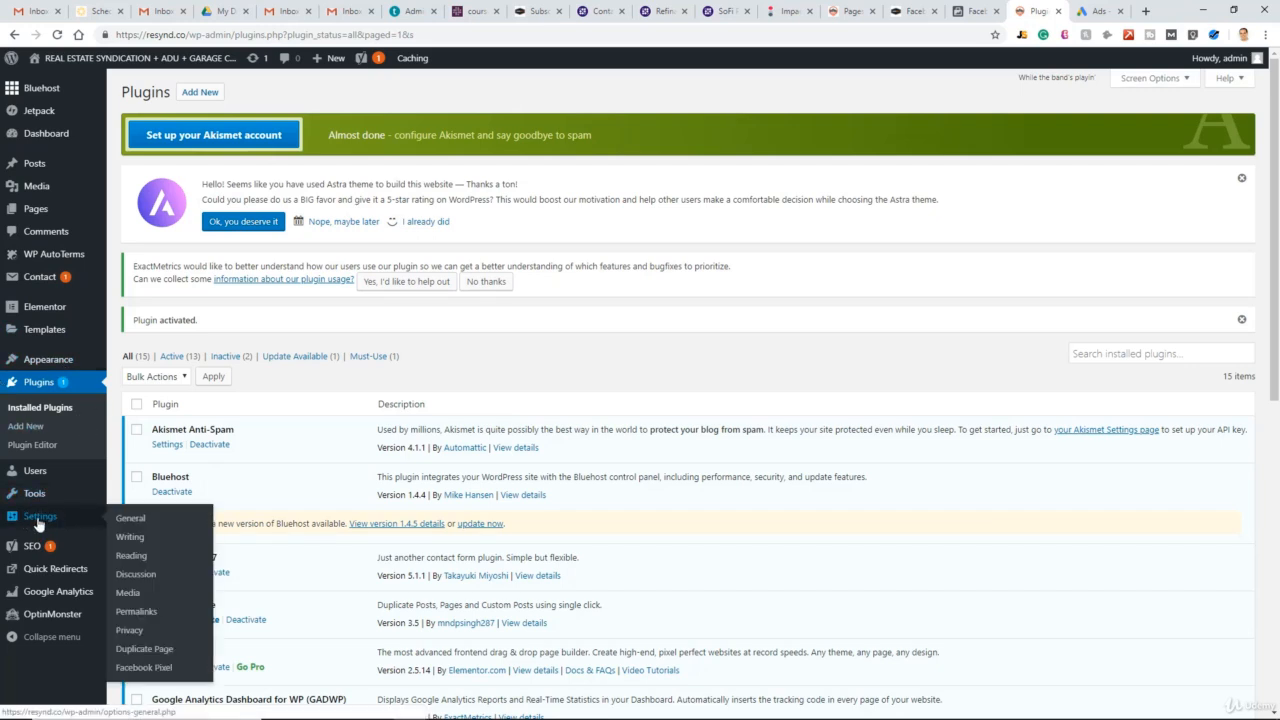
left_click(162, 667)
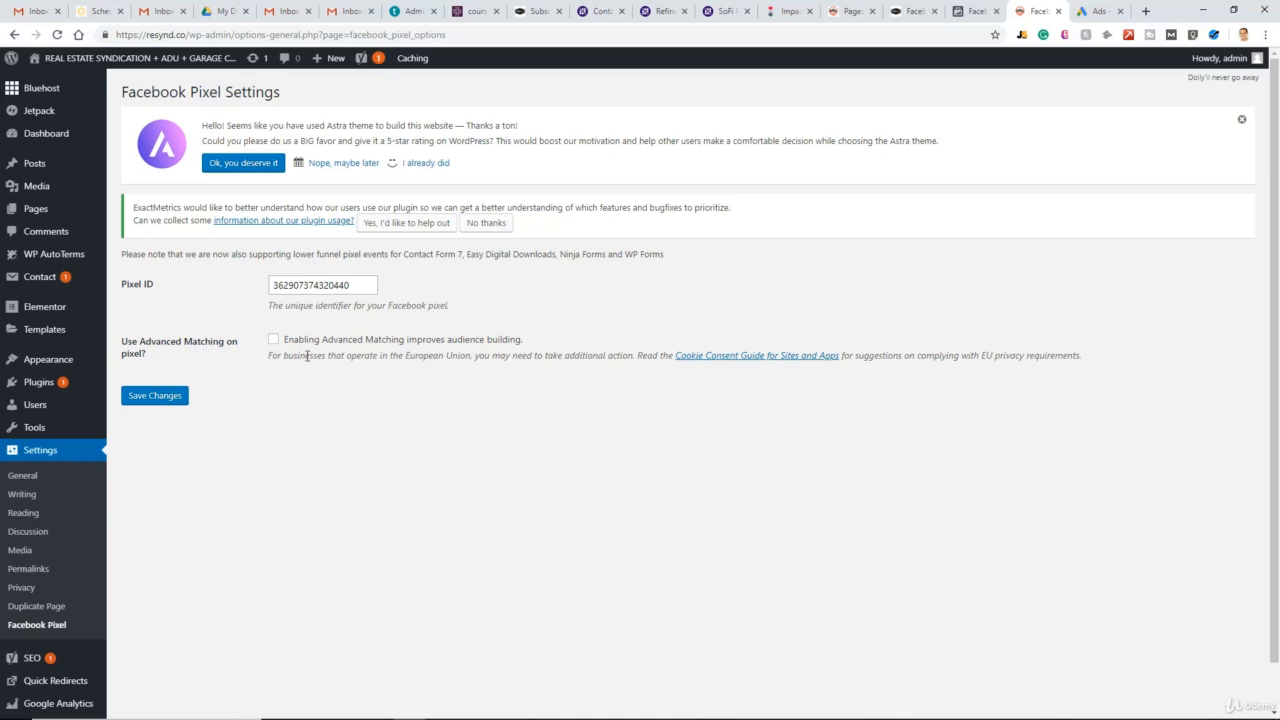
left_click(274, 340)
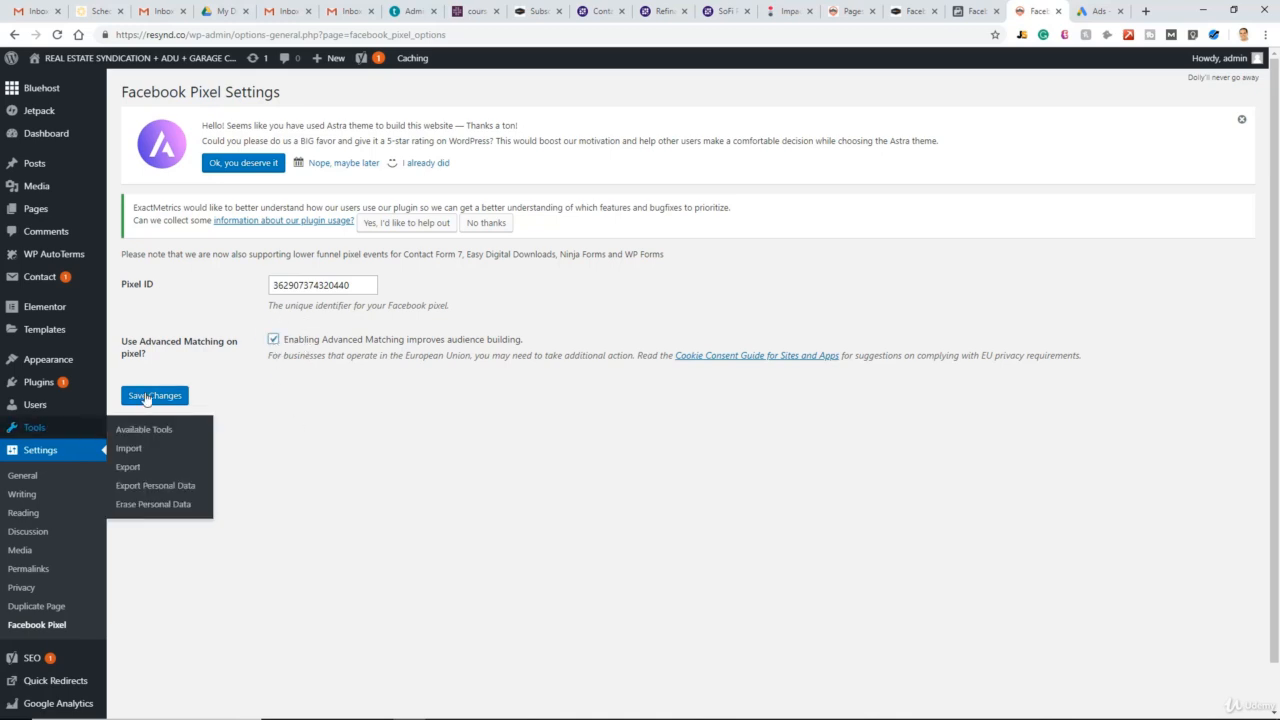
left_click(148, 396)
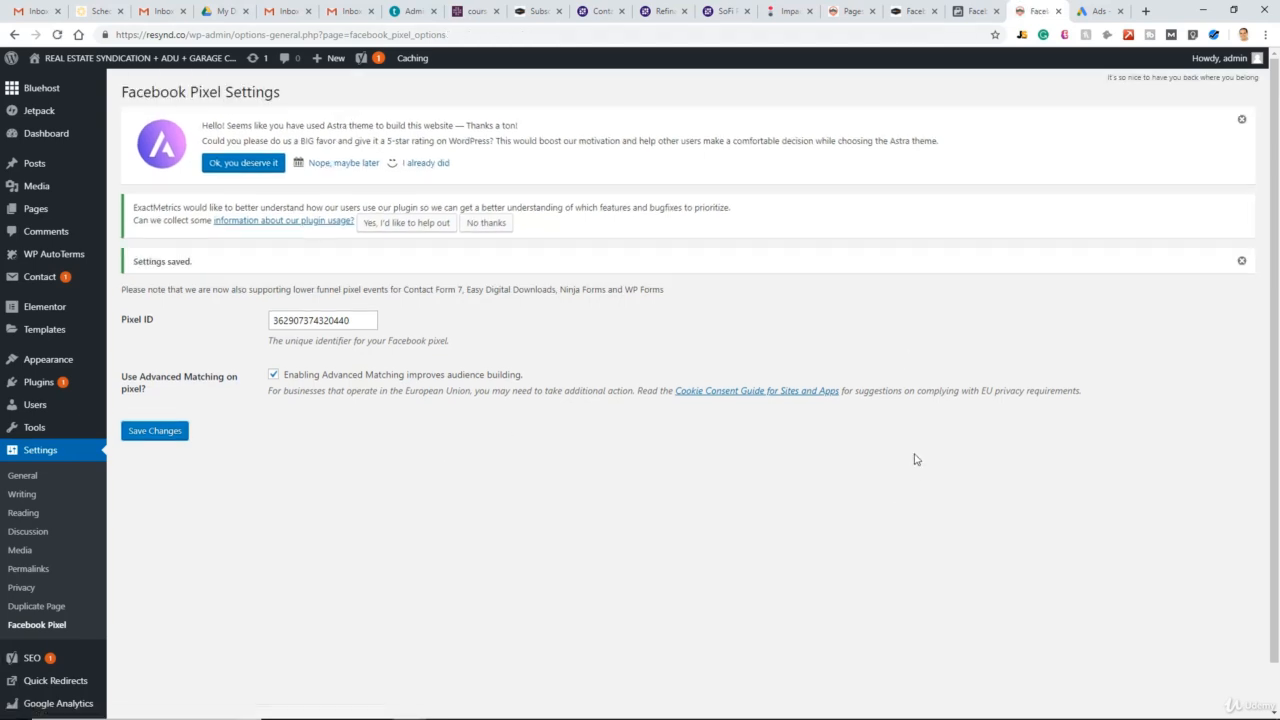
- Switch back to Facebook Events Manager and advance the WordPress connection wizard to the Verify Connection stage
left_click(965, 10)
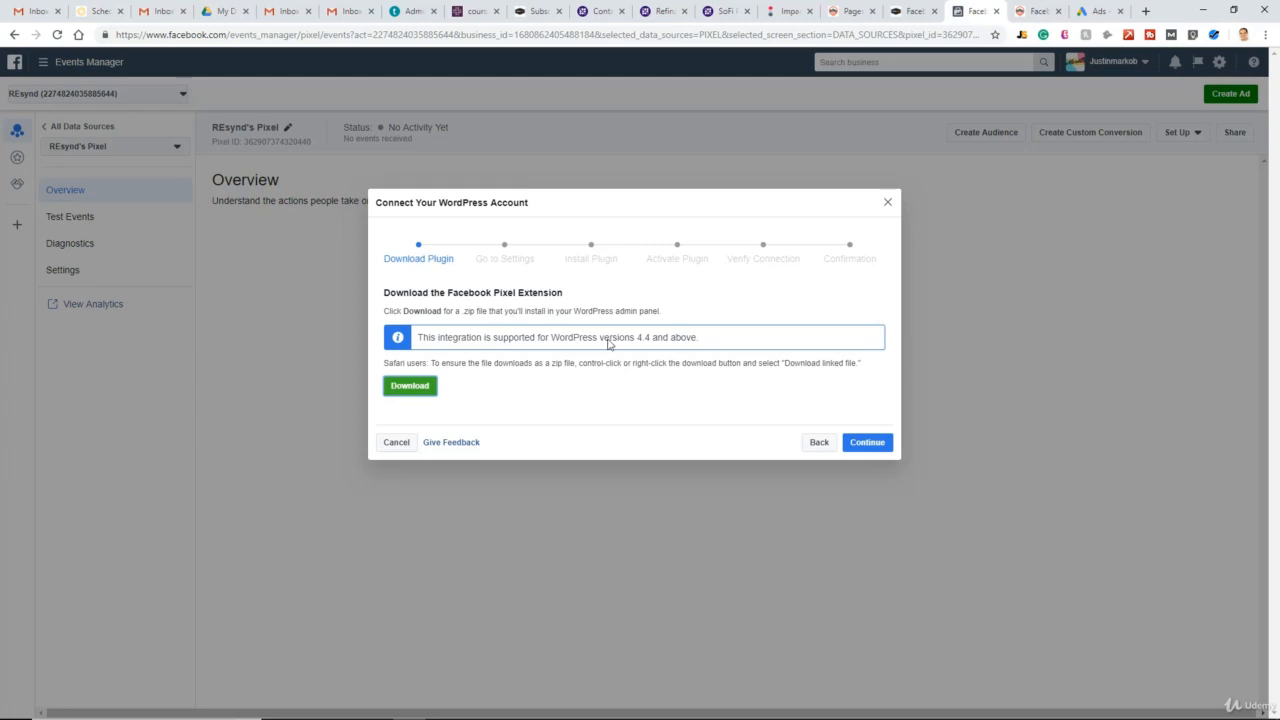
left_click(866, 442)
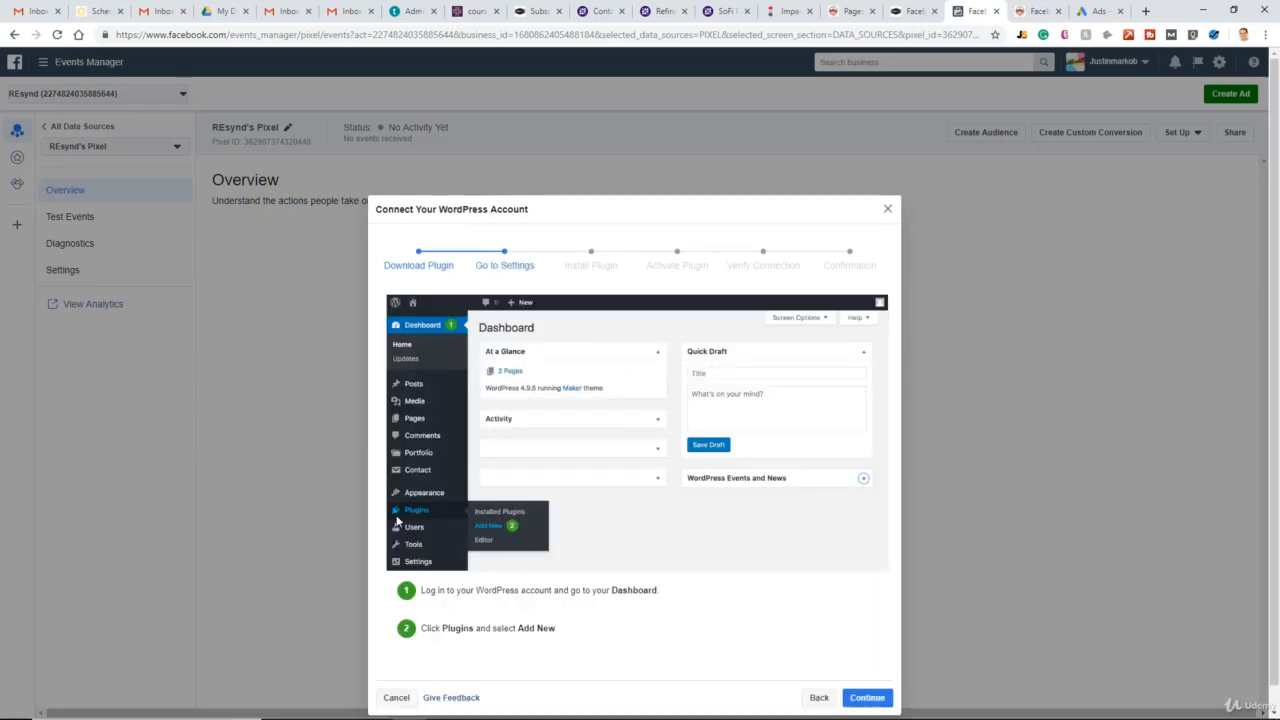
left_click(866, 697)
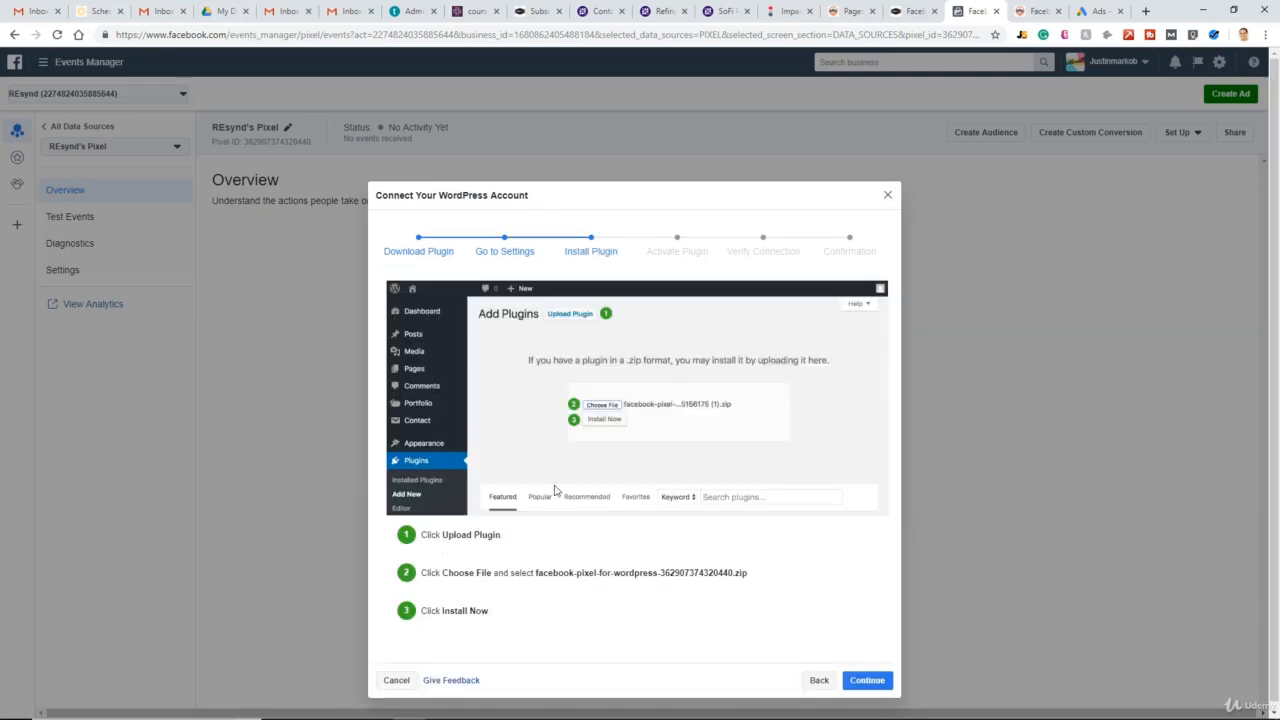
left_click(887, 681)
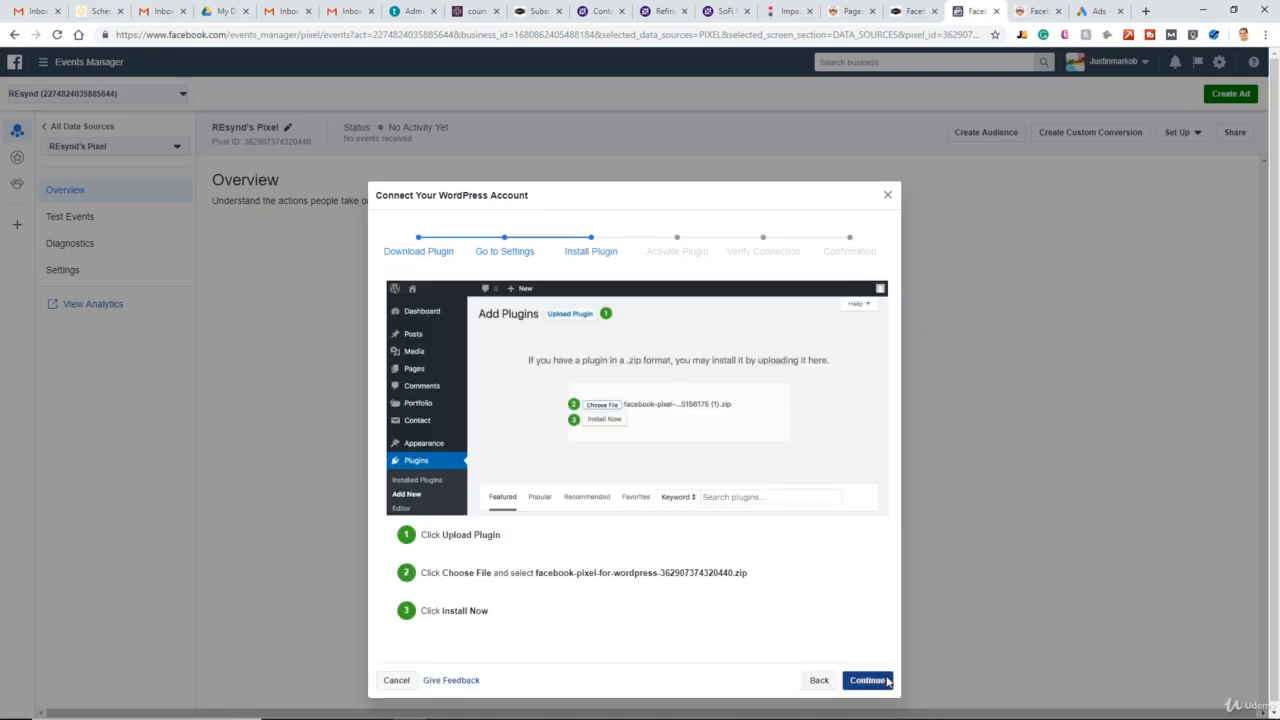
left_click(872, 633)
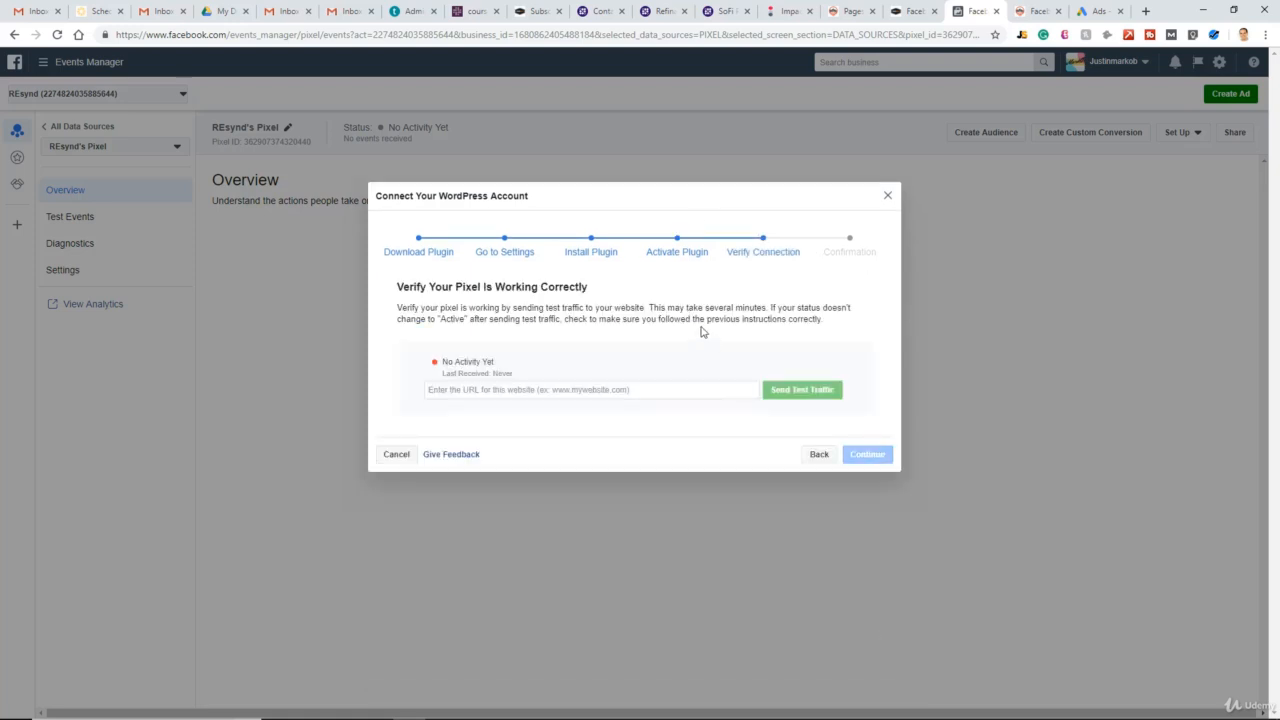
left_click(461, 394)
type("https://resynd.co/")
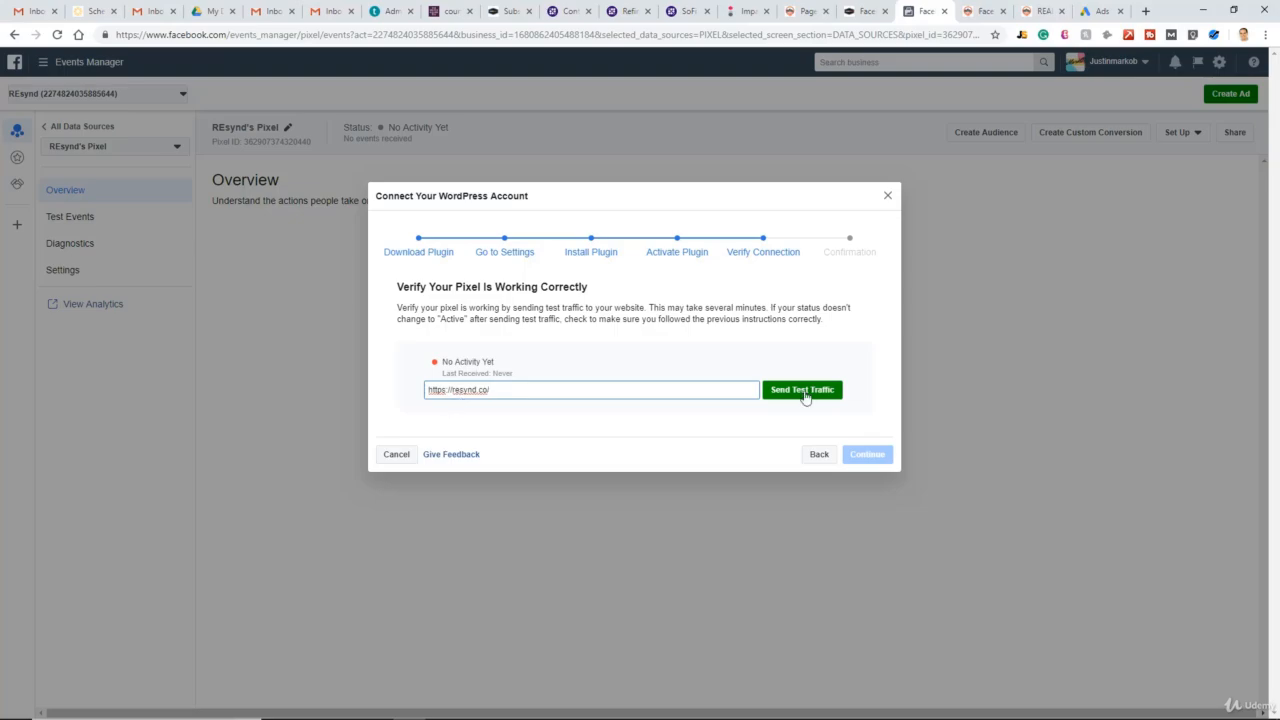
left_click(803, 392)
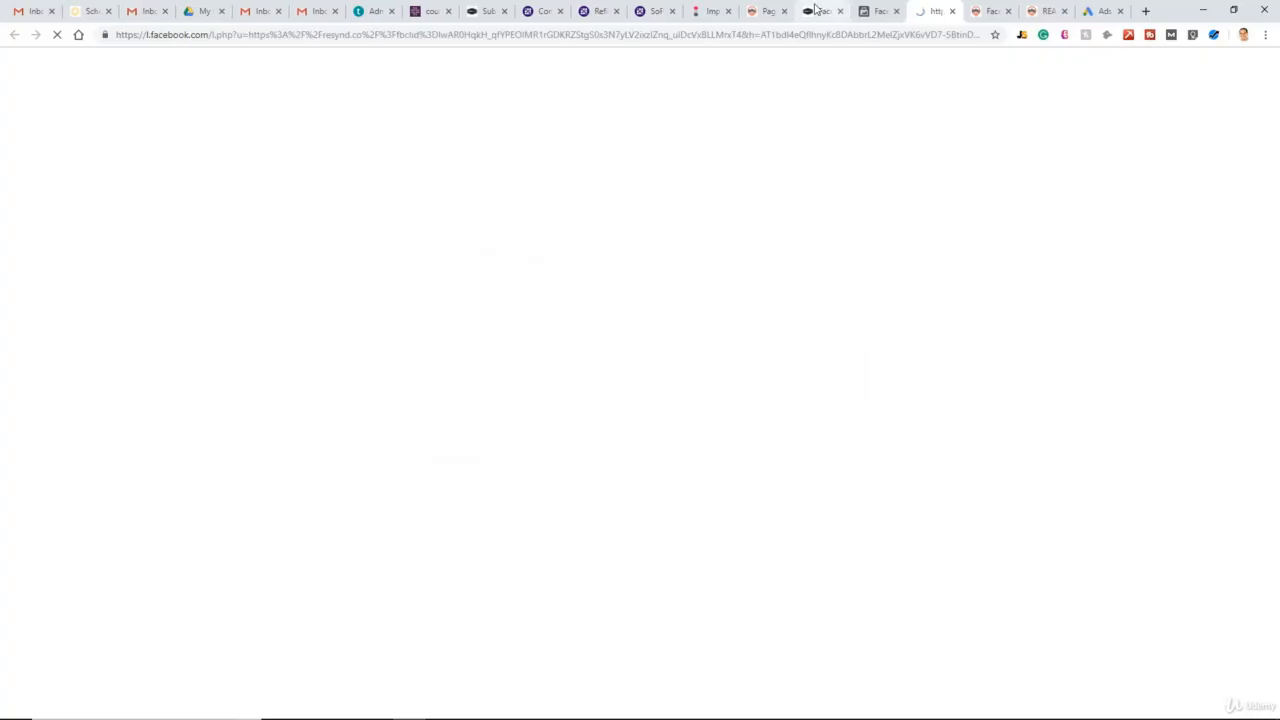
left_click(880, 11)
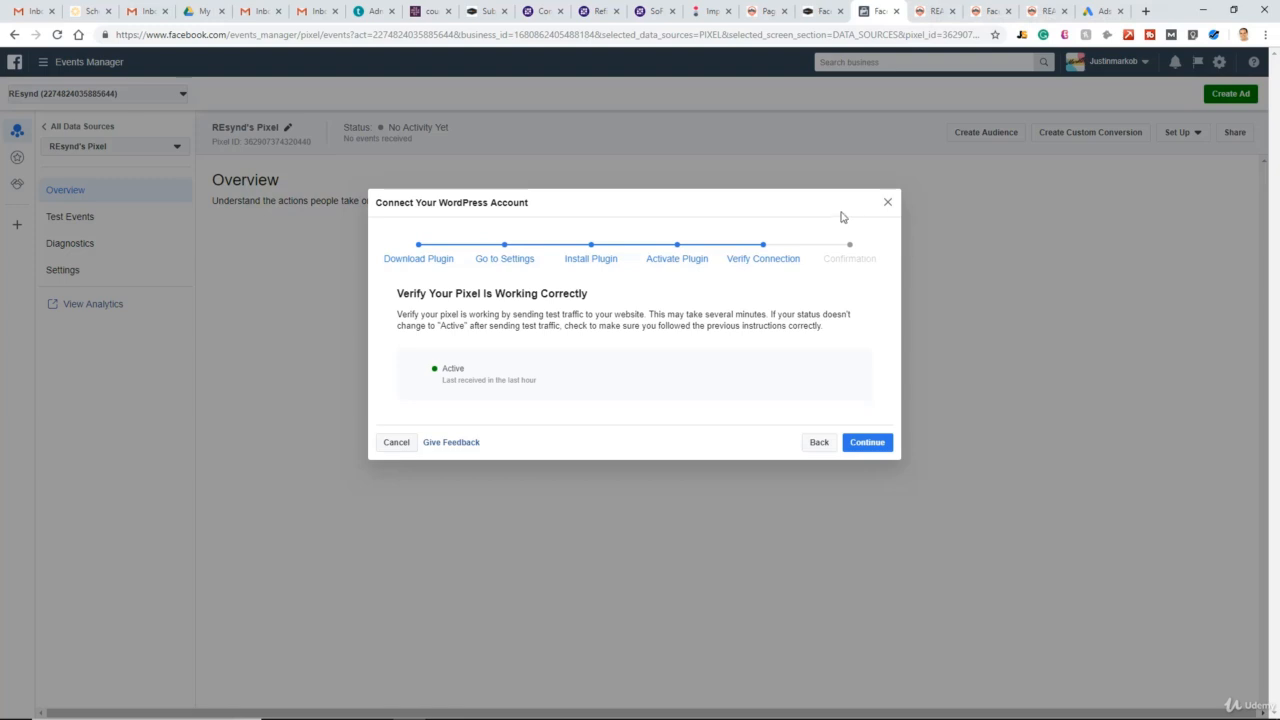
- Finish and close the WordPress connection wizard, and refresh the pixel's overview page
left_click(874, 443)
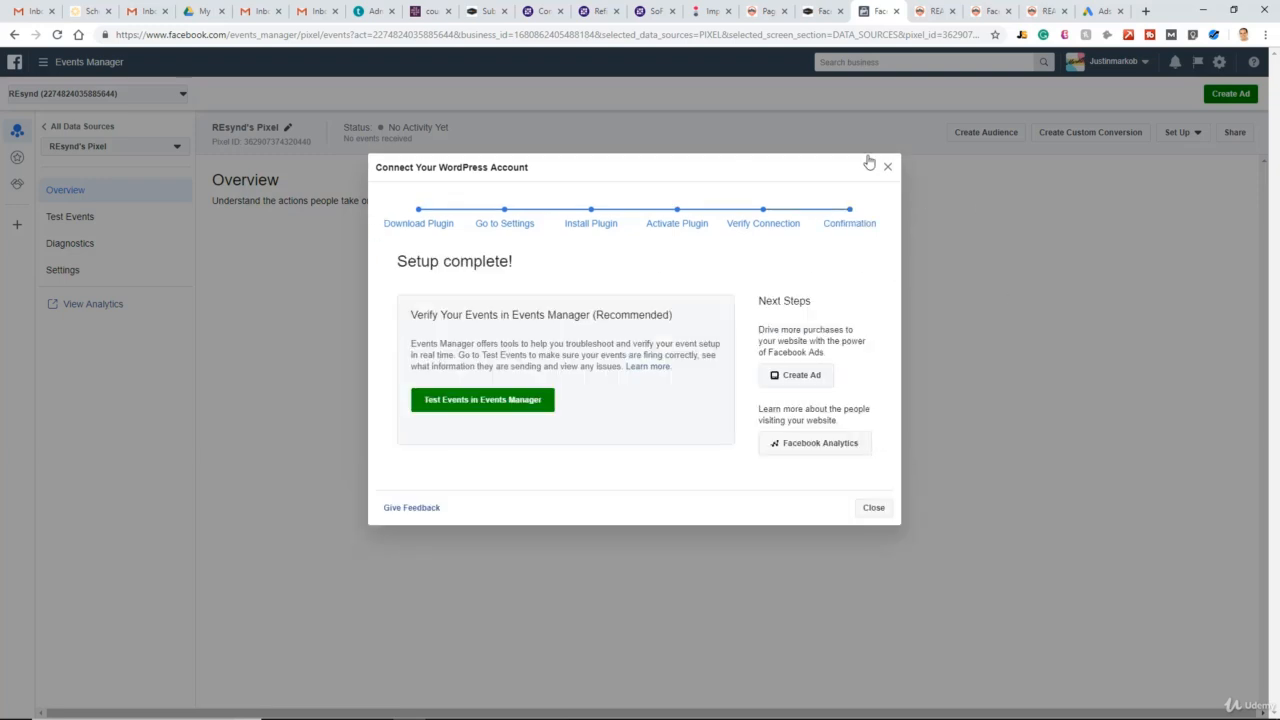
left_click(874, 508)
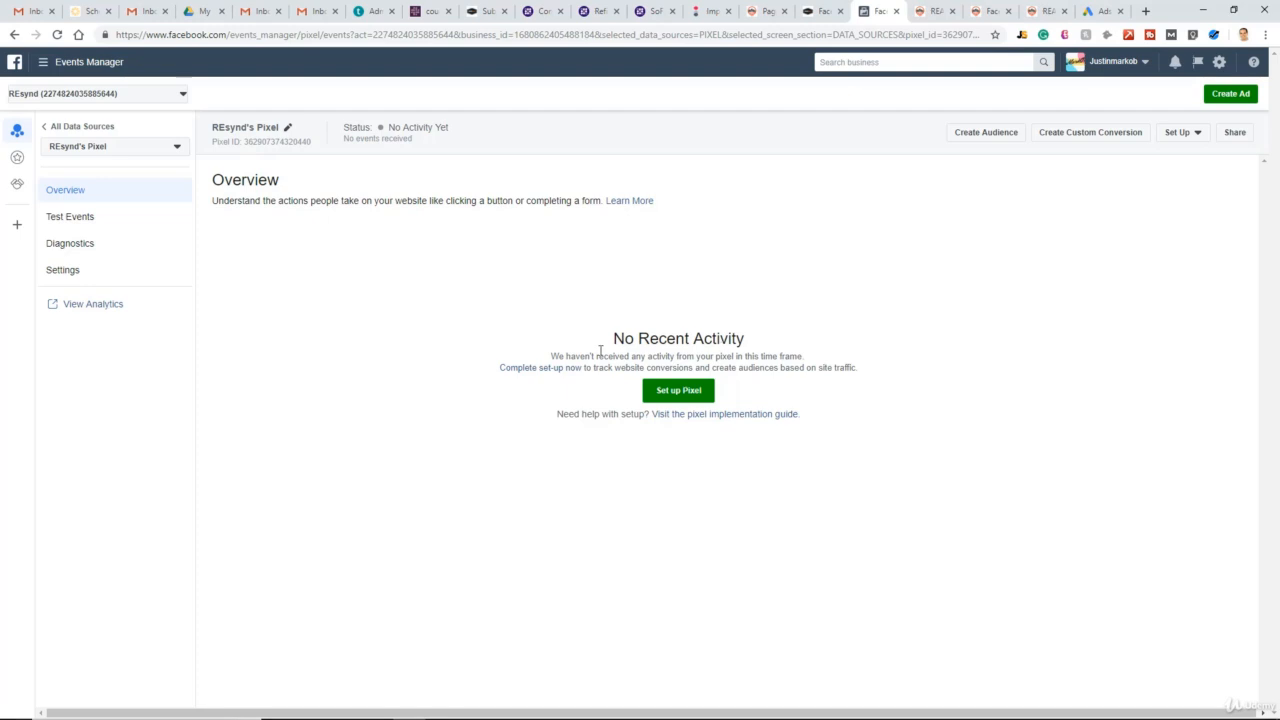
left_click(57, 35)
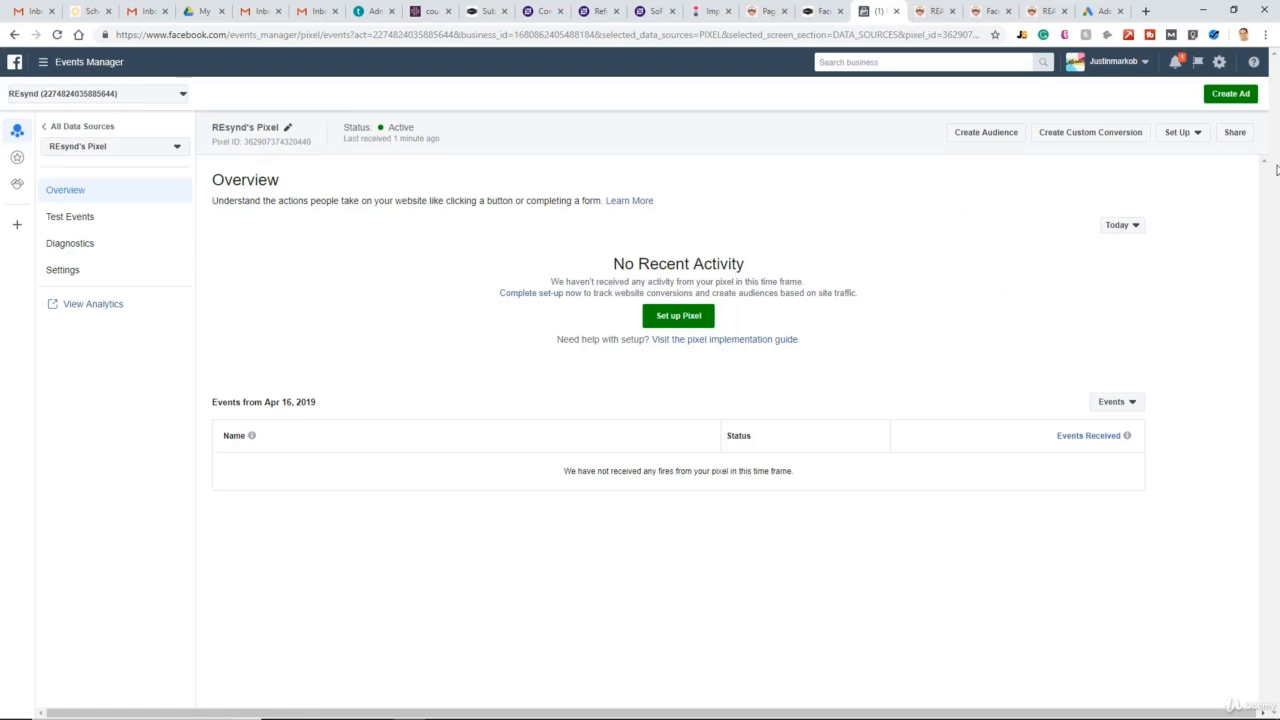
- Start setting up new events for REsynd's Pixel with Facebook's Event Setup Tool
left_click(1198, 137)
left_click(1197, 170)
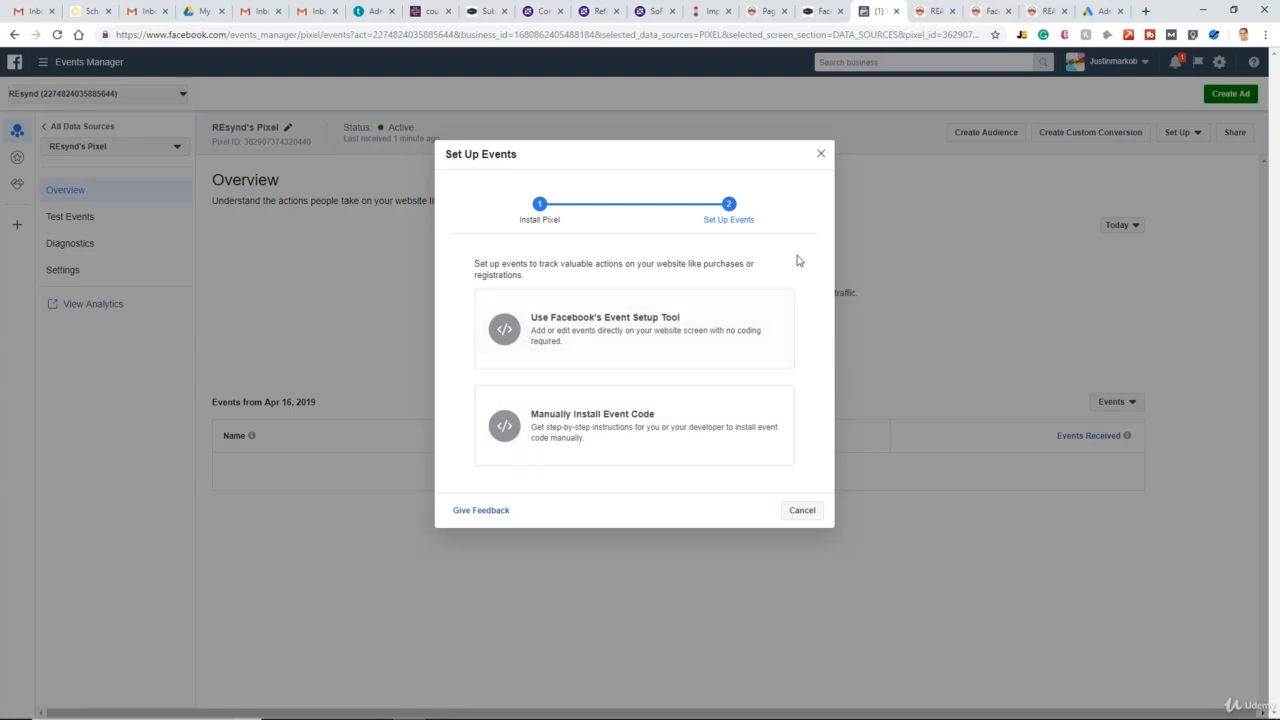
left_click(720, 328)
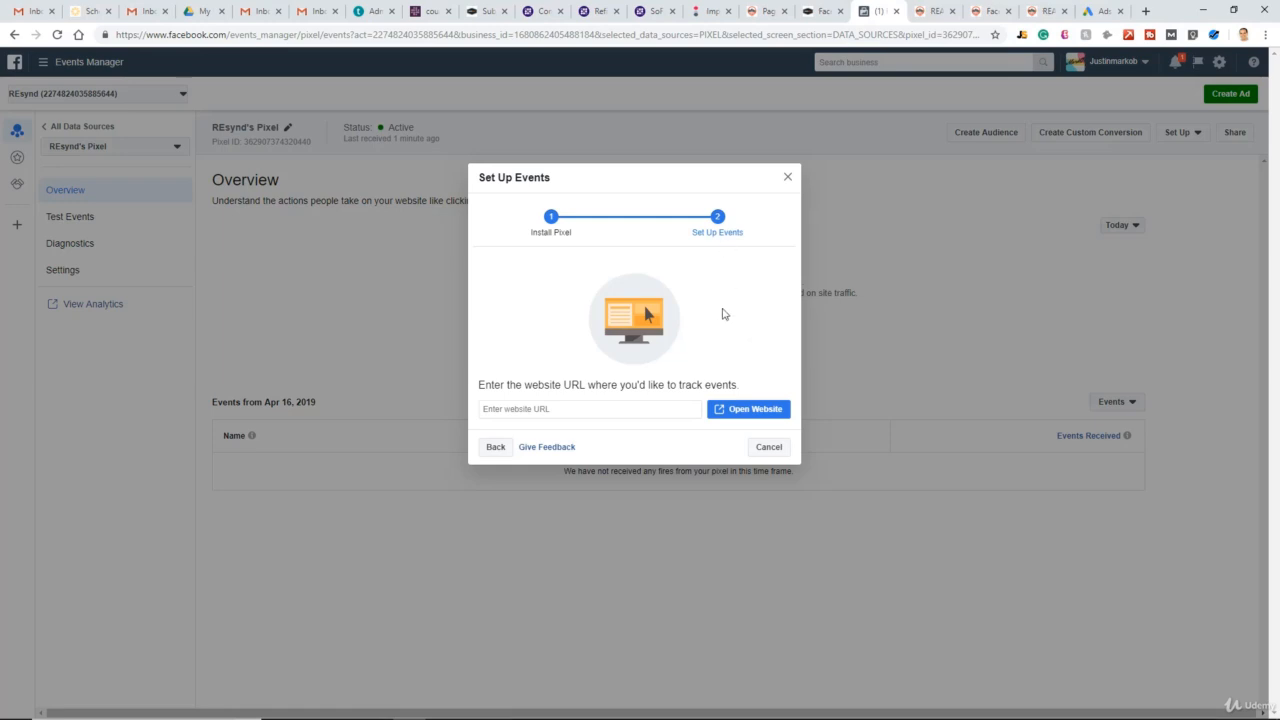
- Switch to the WordPress page list and copy the view link of the Fundrise Real Estate Syndication page
left_click(762, 10)
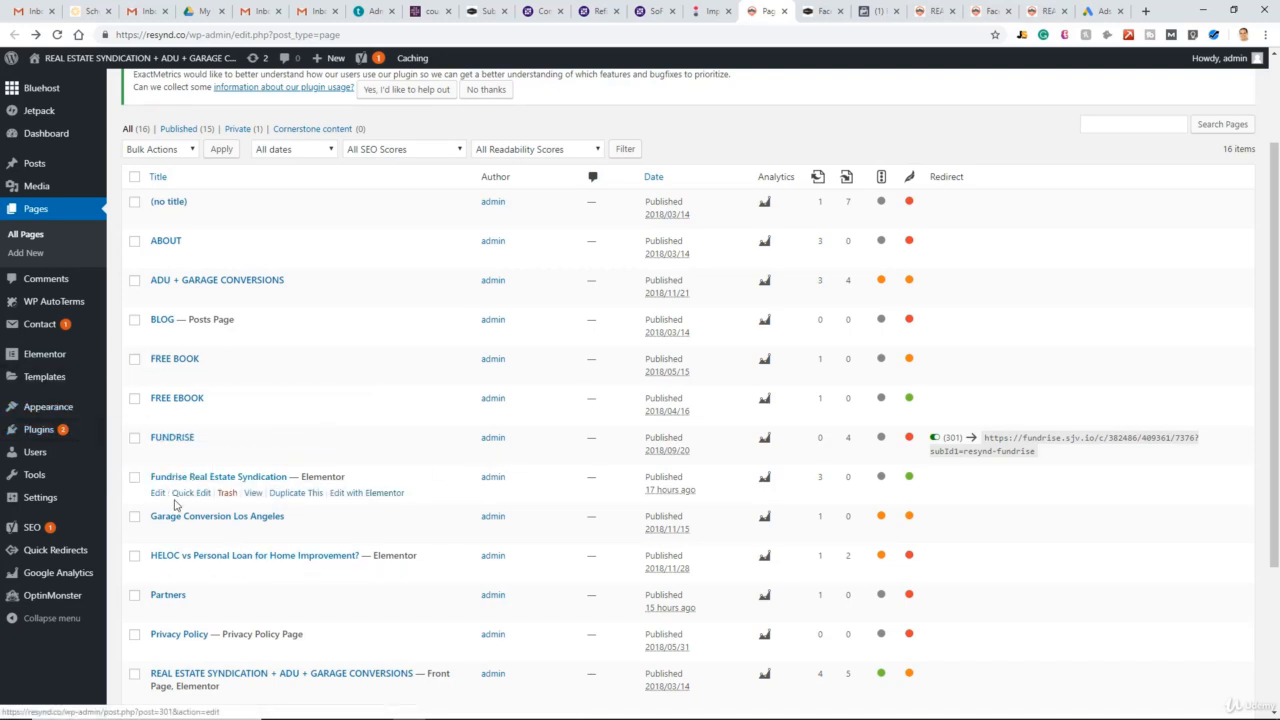
right_click(251, 494)
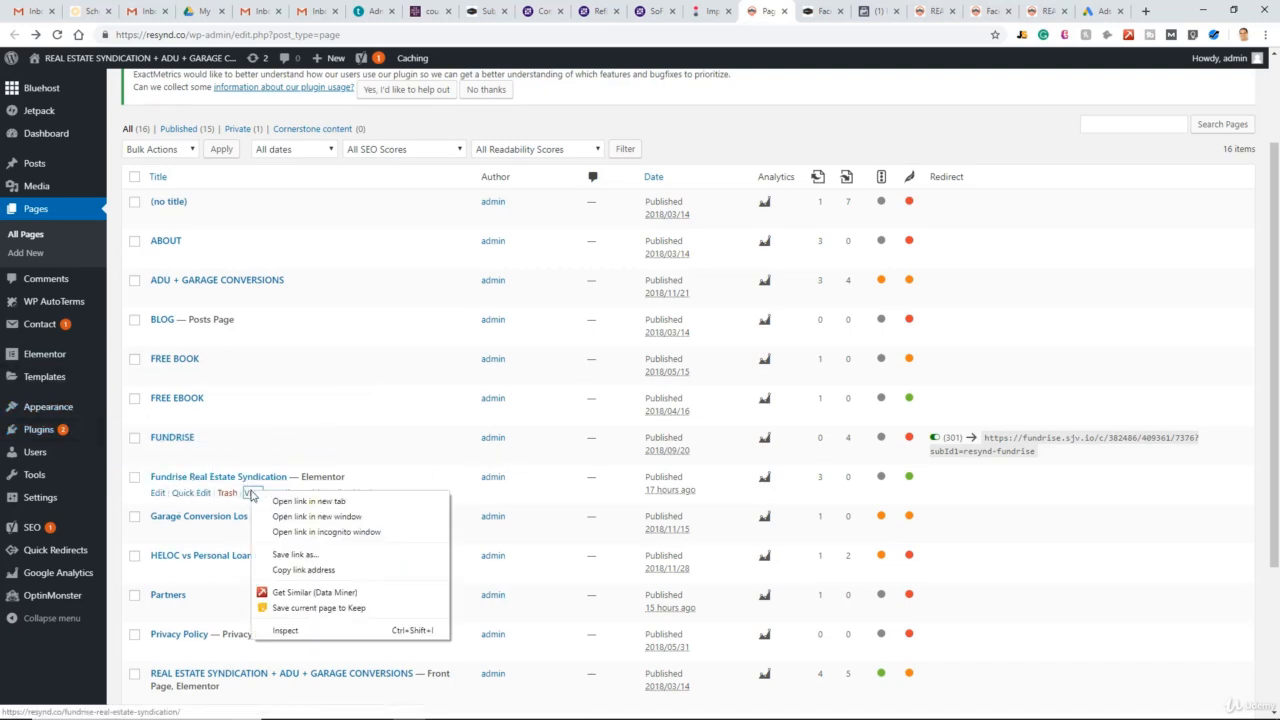
left_click(355, 570)
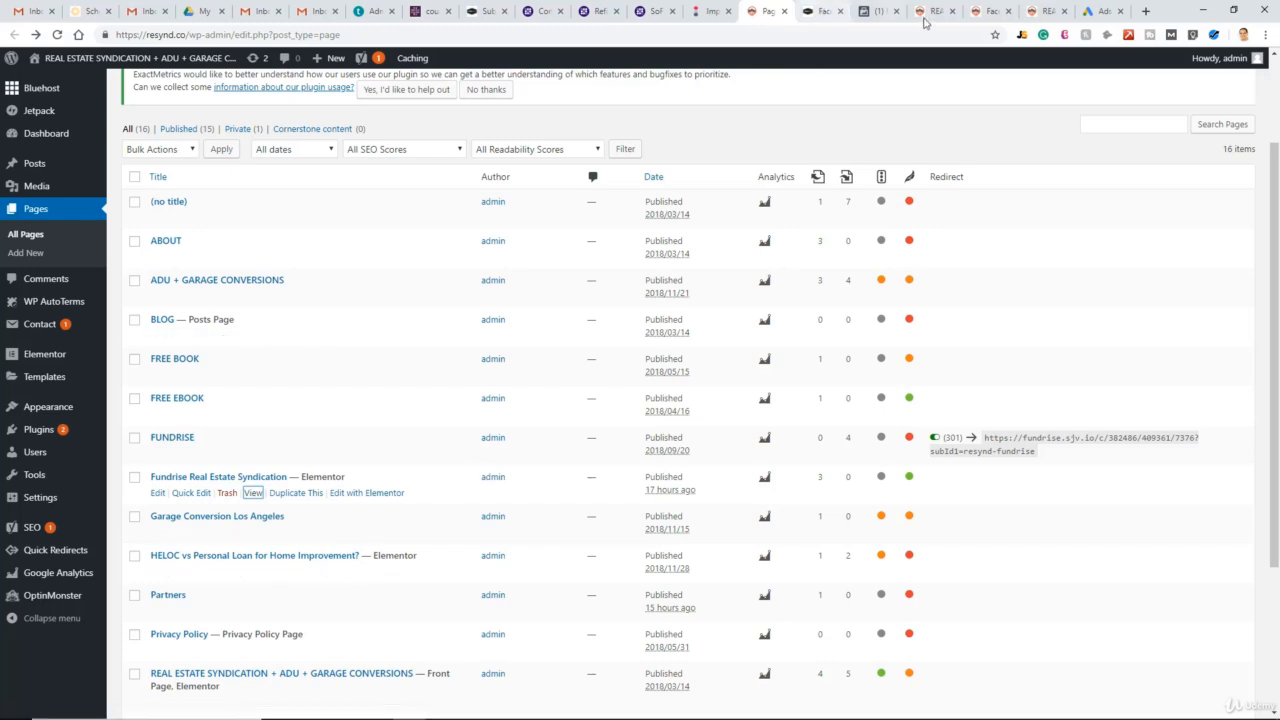
left_click(880, 10)
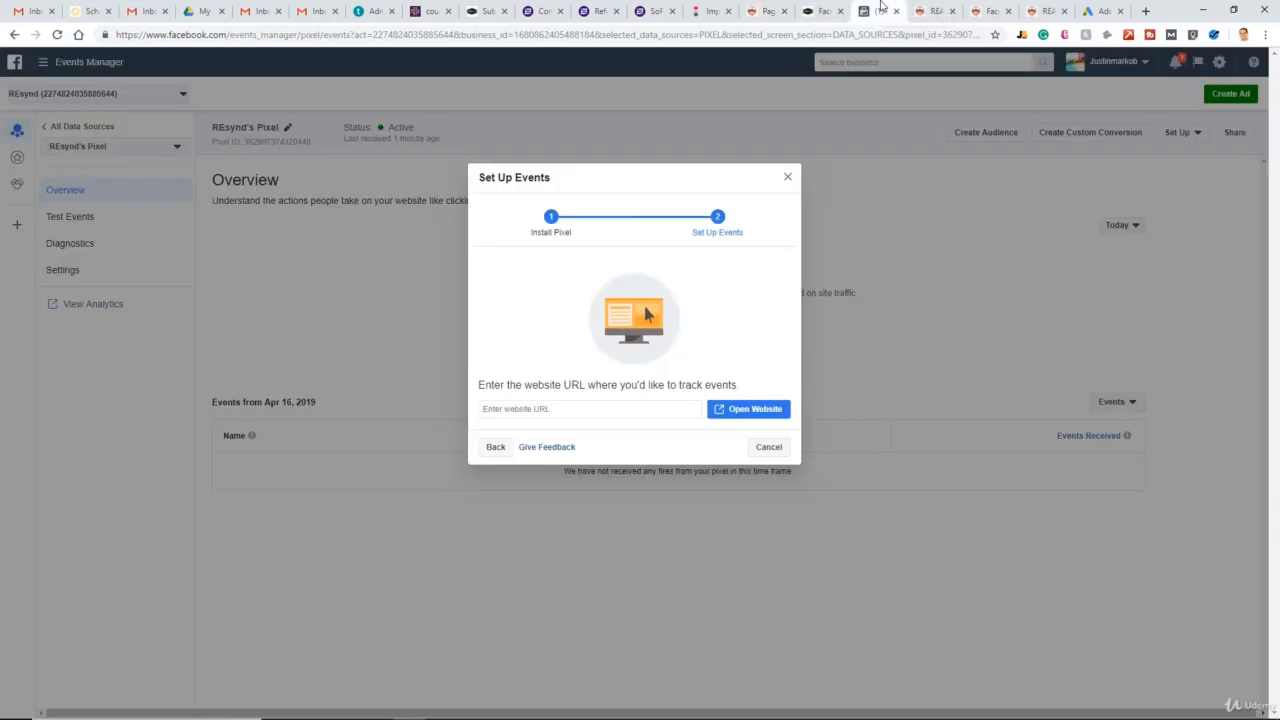
left_click(545, 410)
key("ctrl+v")
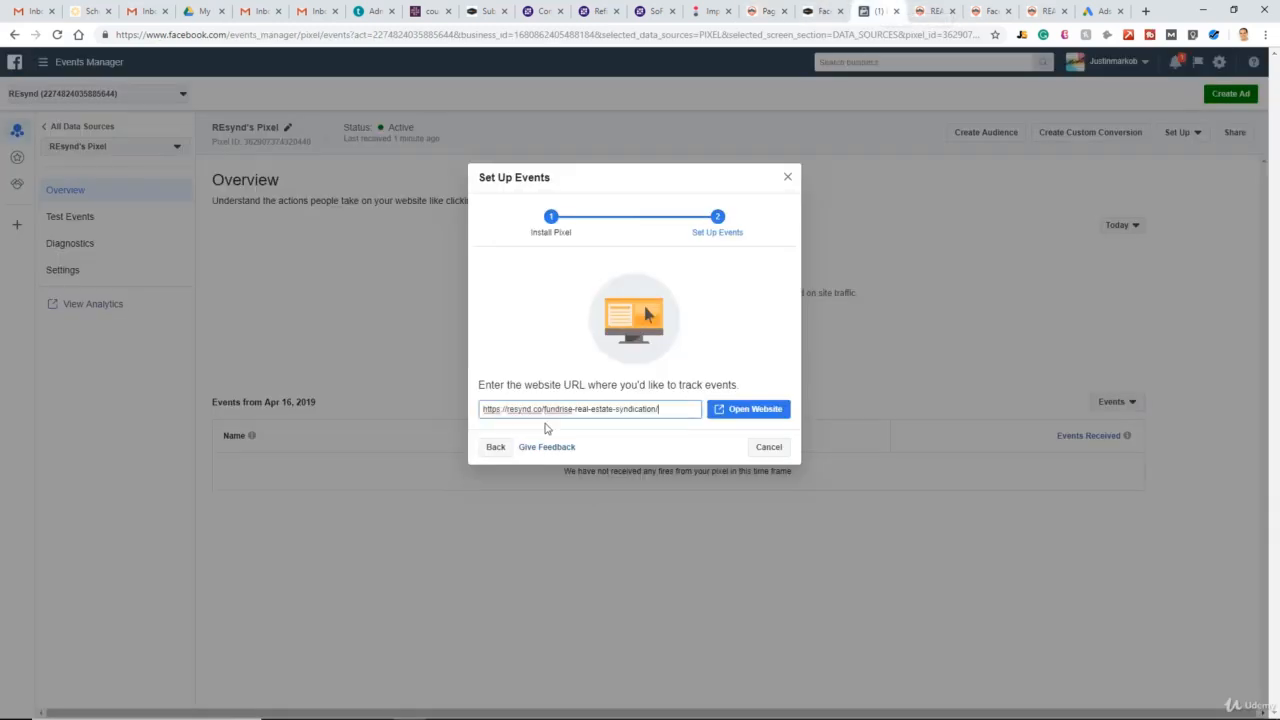
left_click(741, 412)
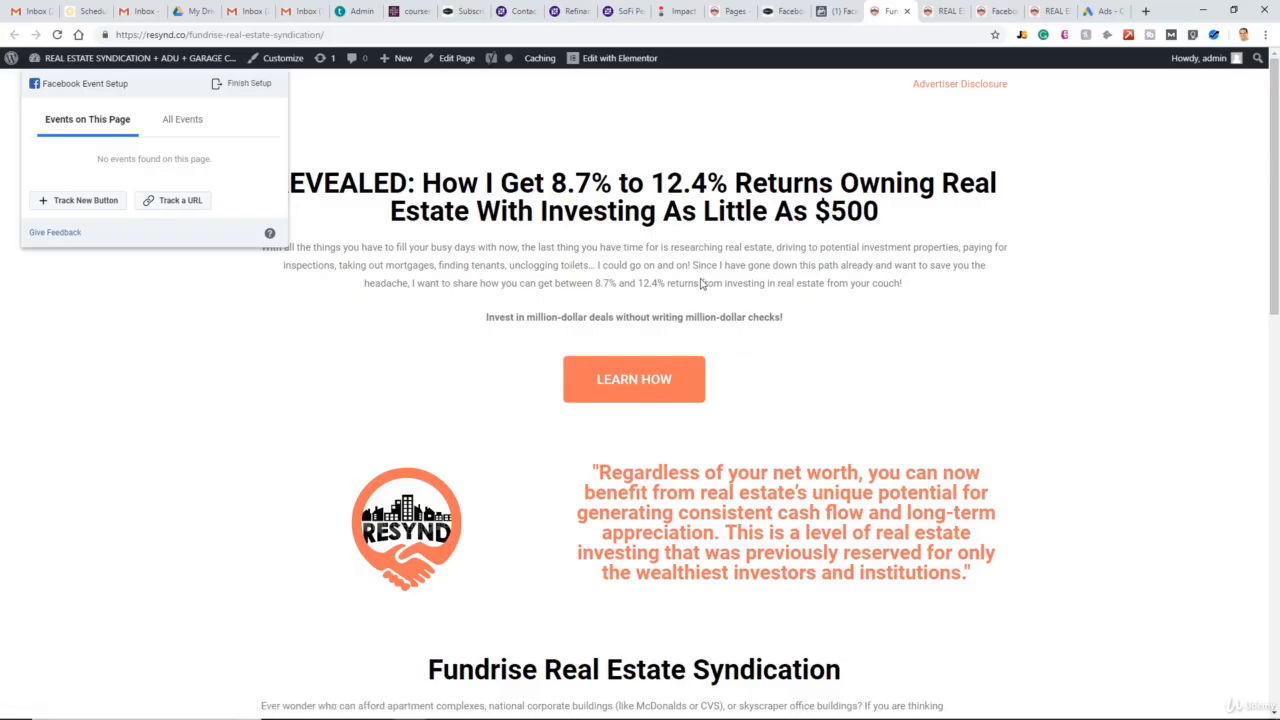
- Track the page's LEARN HOW button as a View Content event
left_click(47, 204)
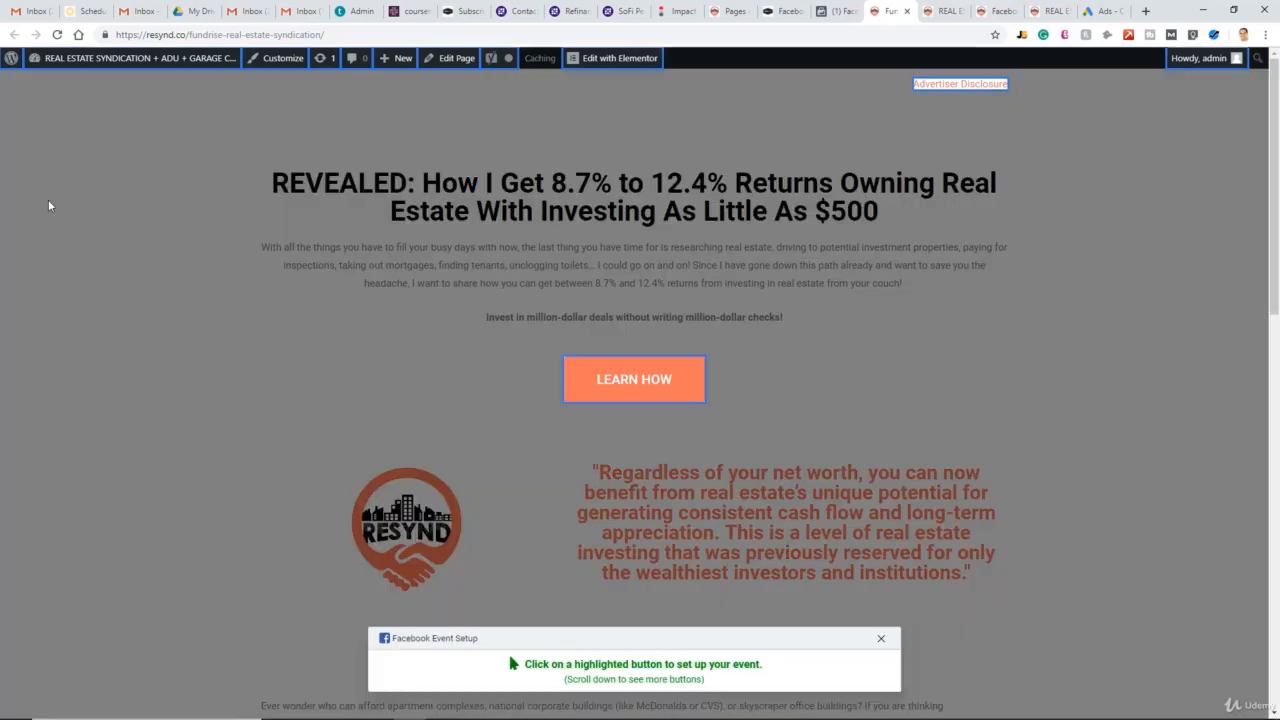
left_click(628, 396)
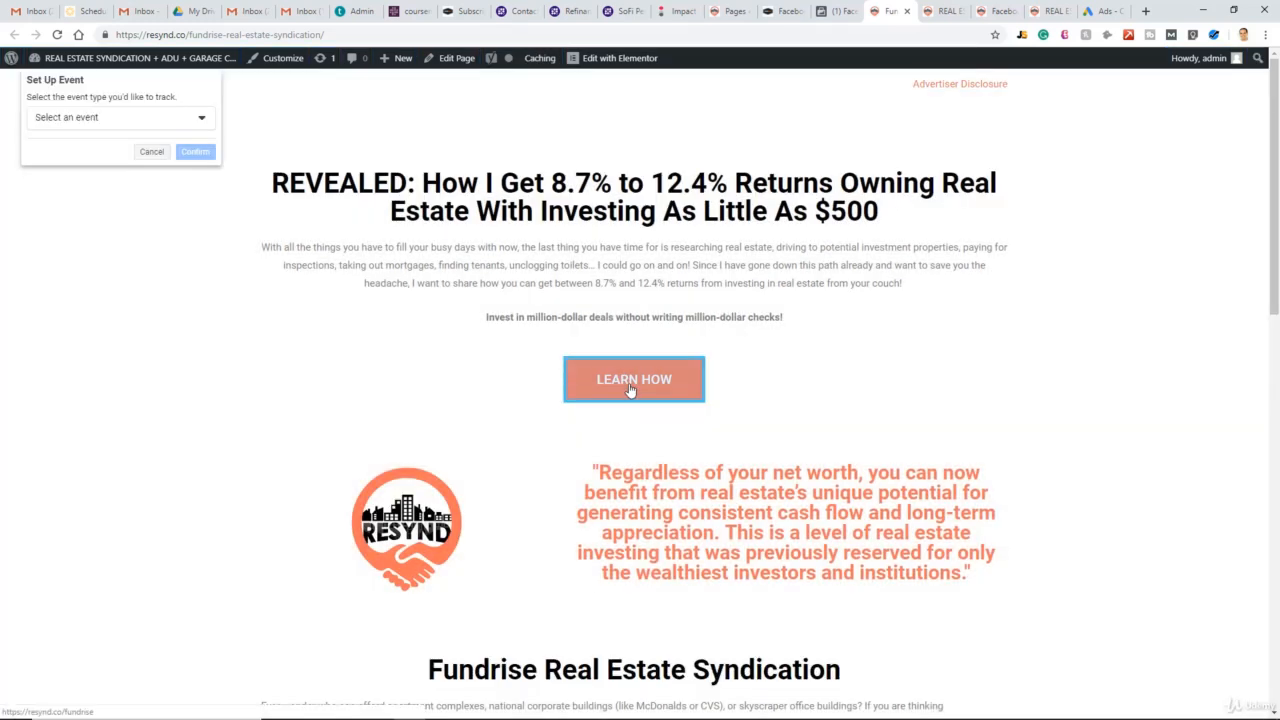
left_click(93, 122)
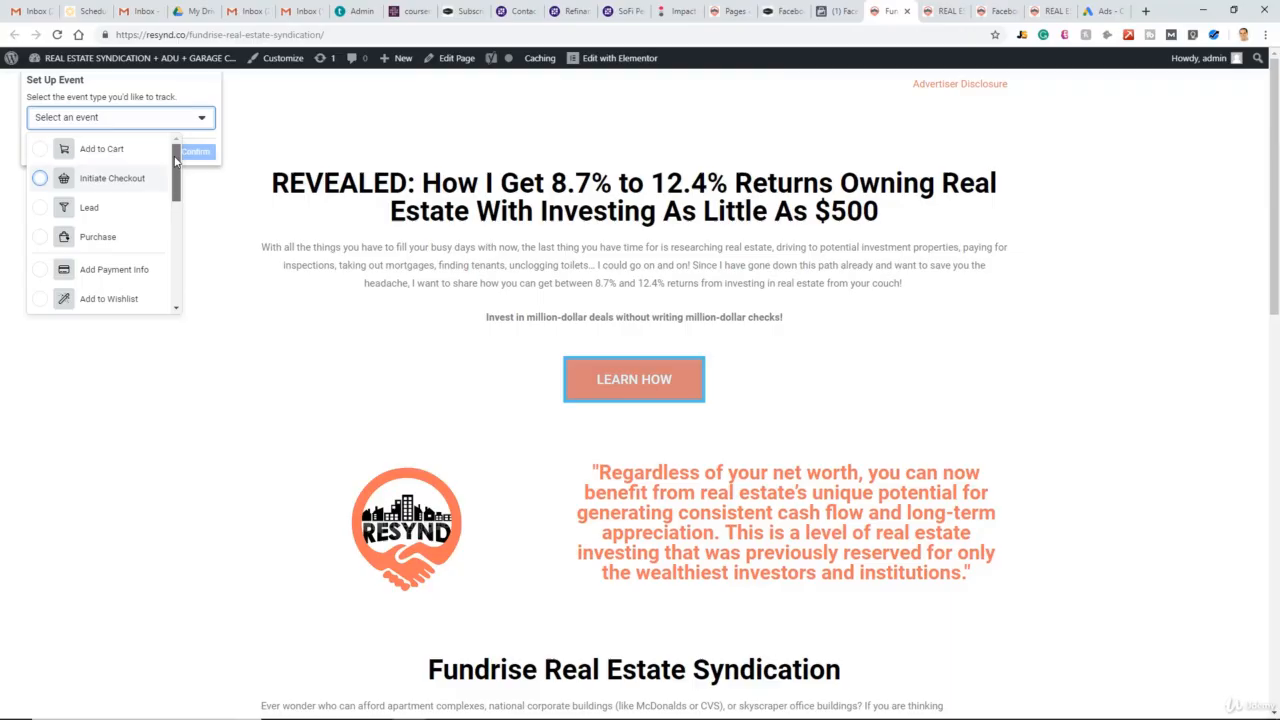
left_click_drag(176, 160, 173, 280)
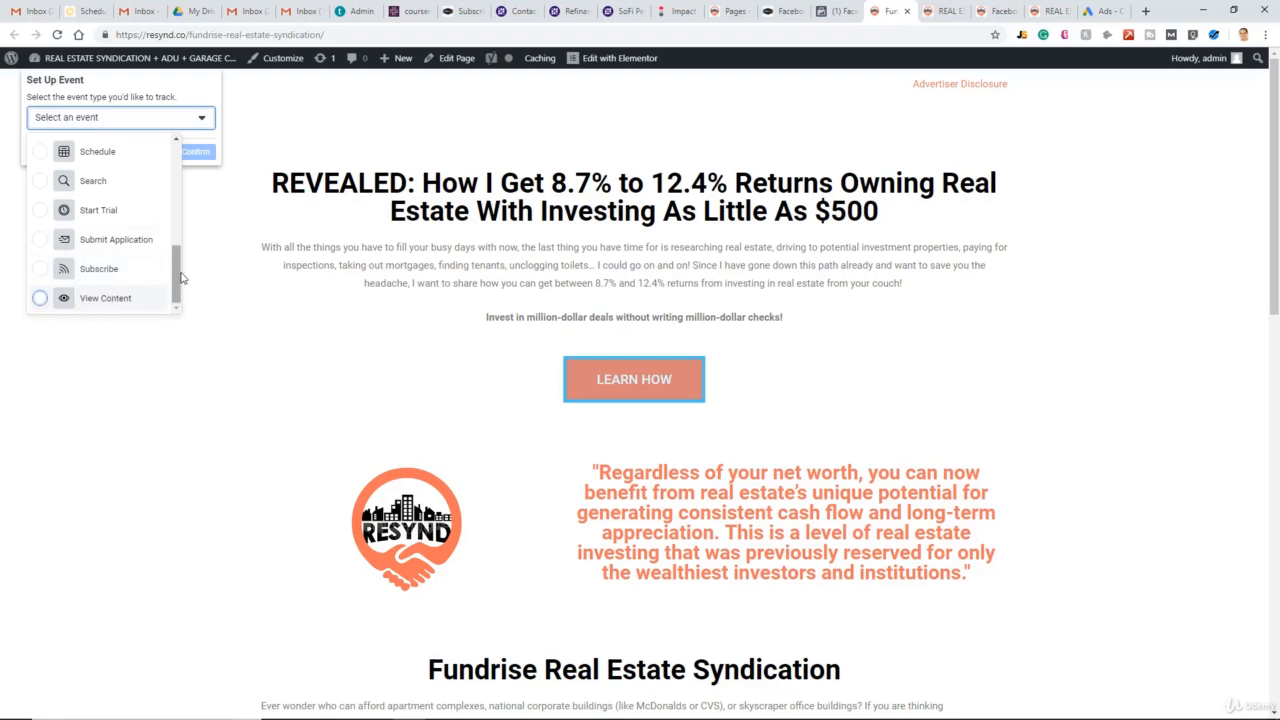
scroll(143, 209, "up", 5)
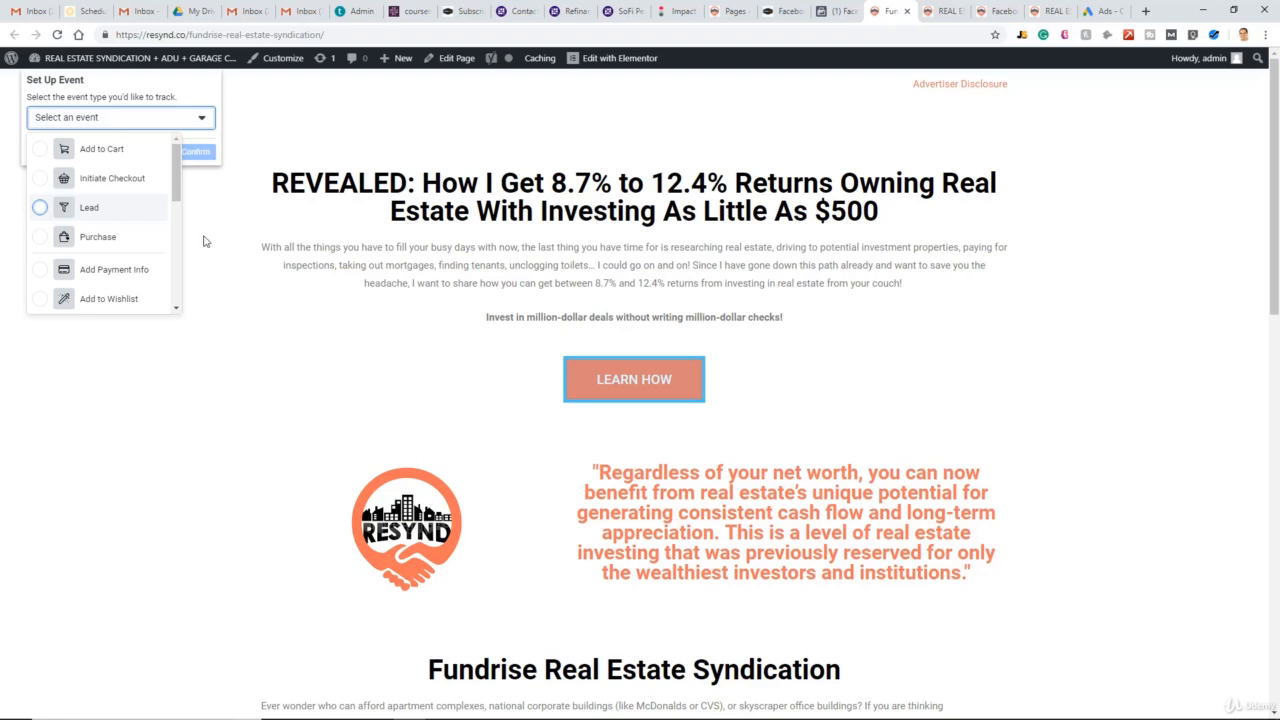
left_click_drag(176, 190, 172, 300)
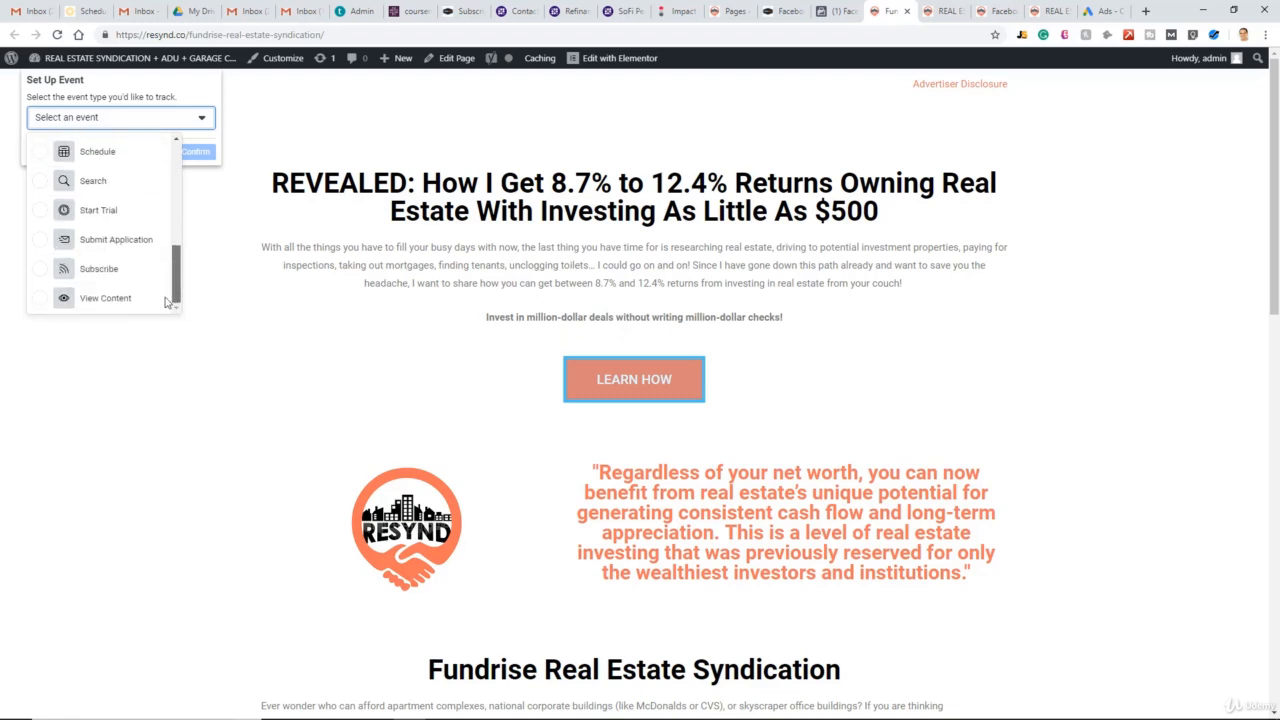
left_click(100, 299)
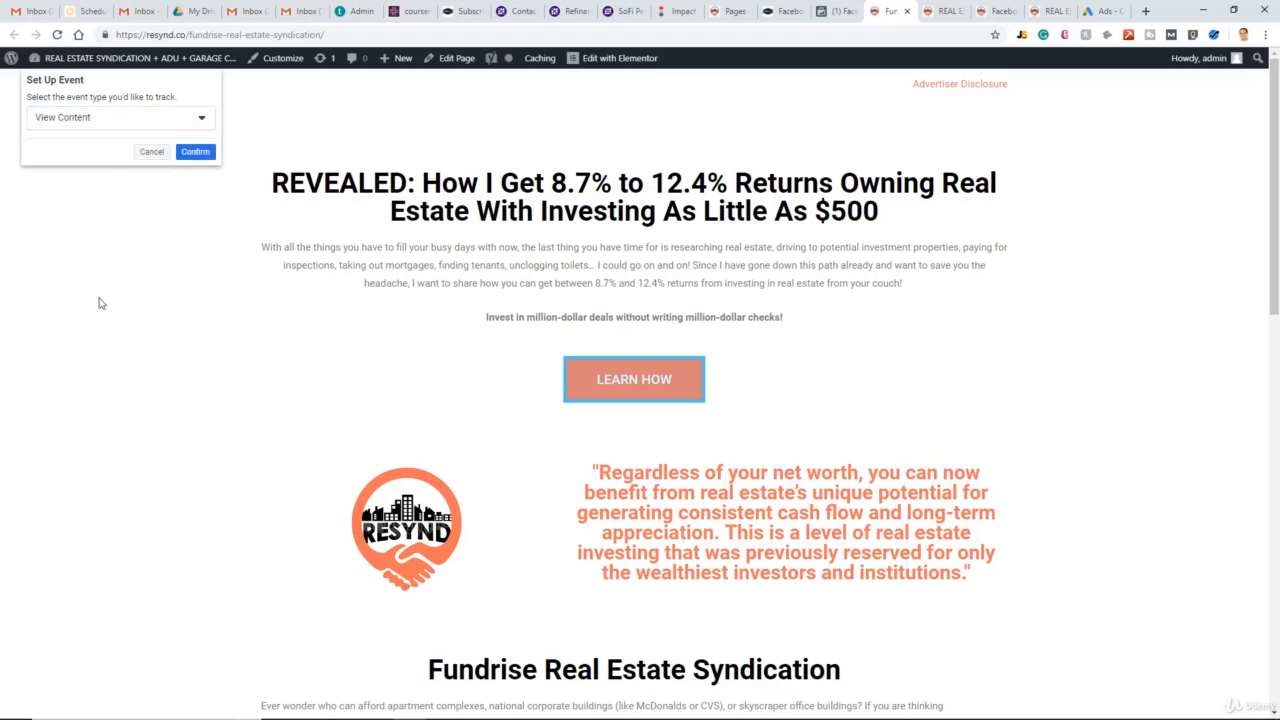
left_click(200, 155)
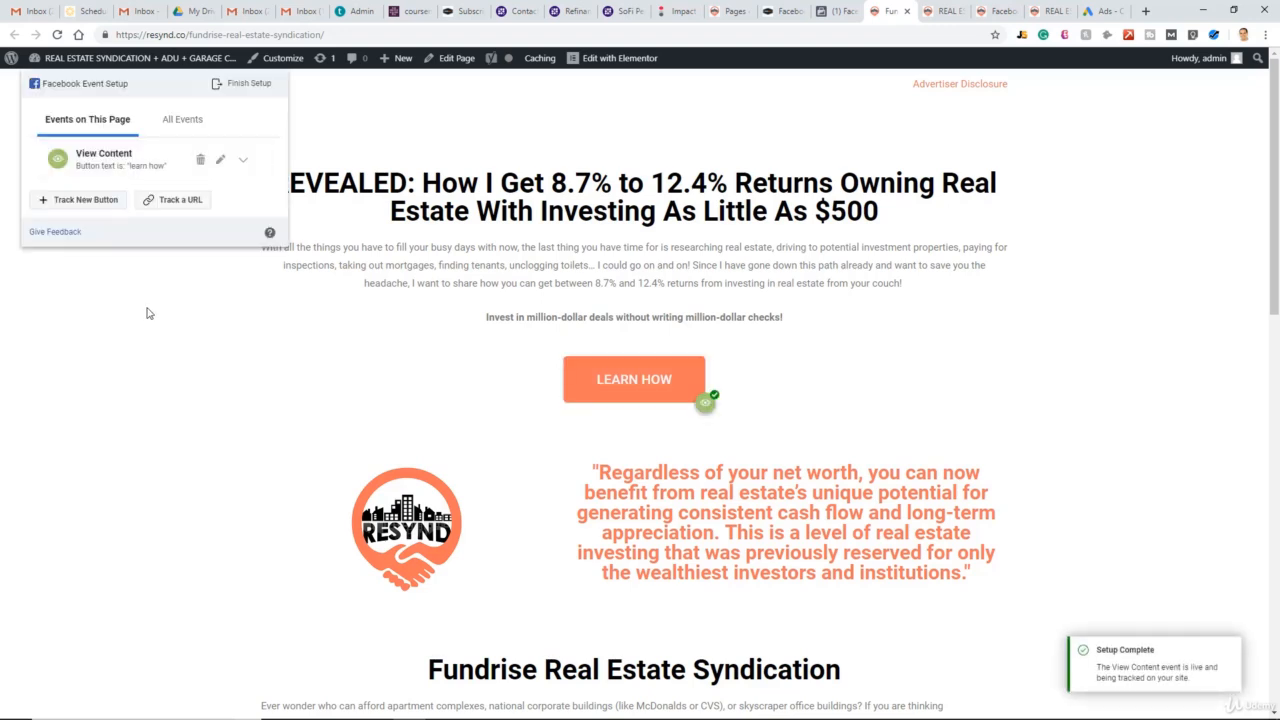
- Track the SIGN UP button near the end of the page as another View Content event
left_click(93, 201)
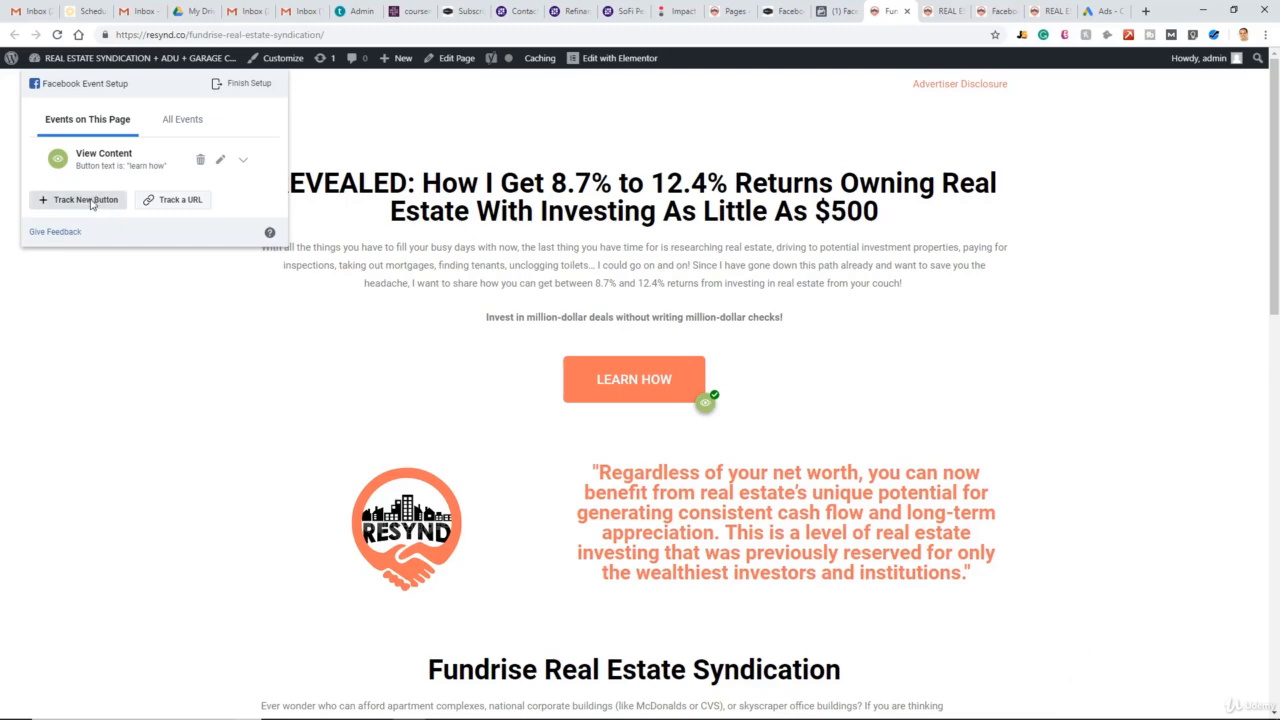
scroll(476, 376, "down", 4)
scroll(476, 383, "down", 5)
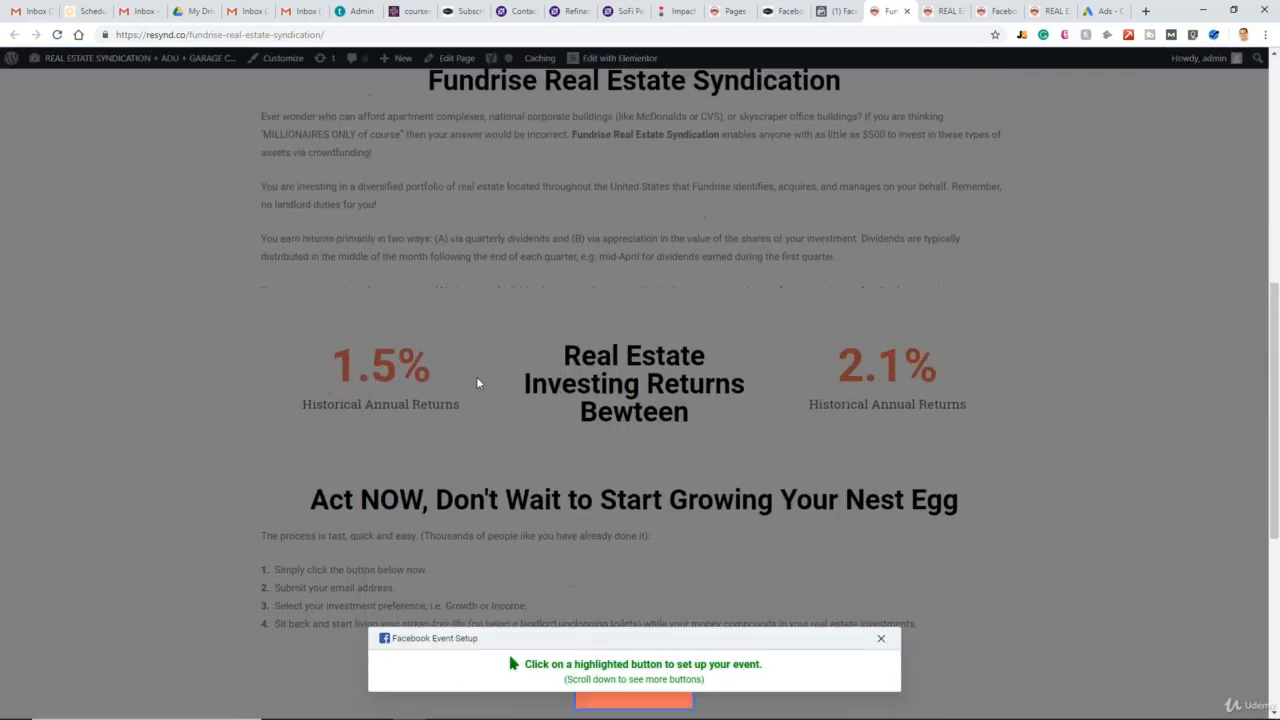
left_click(650, 490)
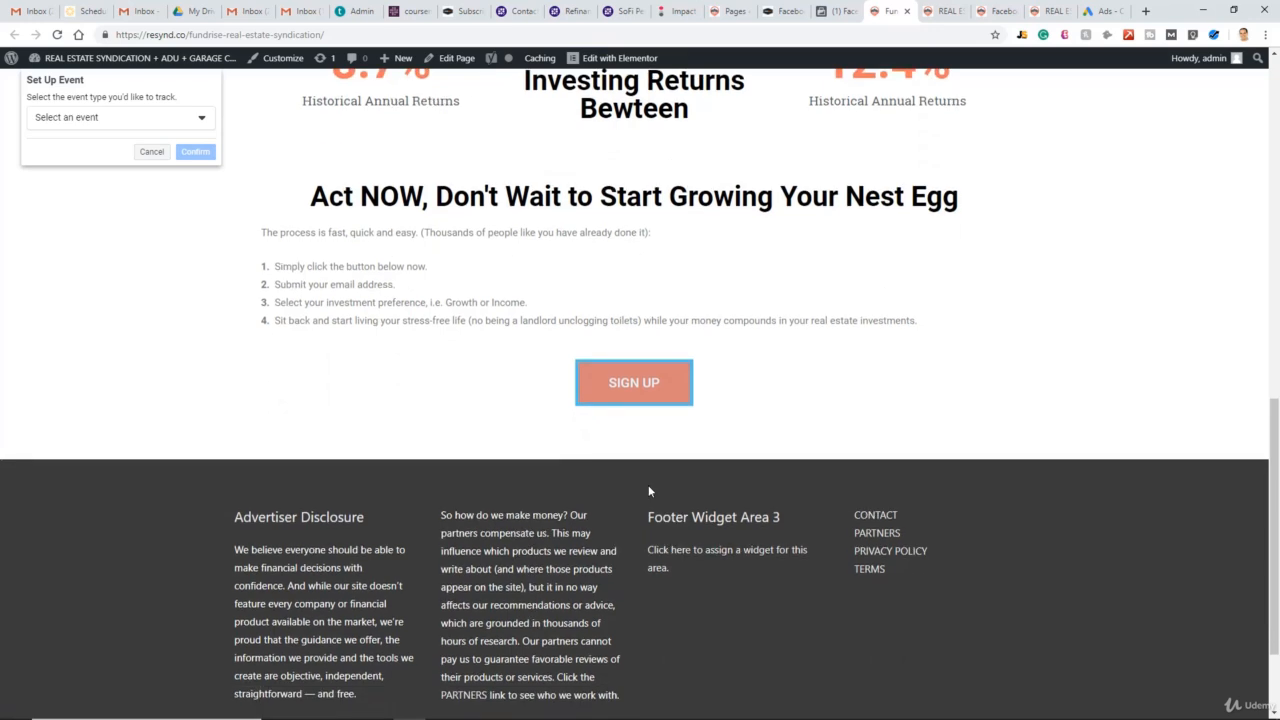
left_click(147, 122)
scroll(108, 300, "down", 5)
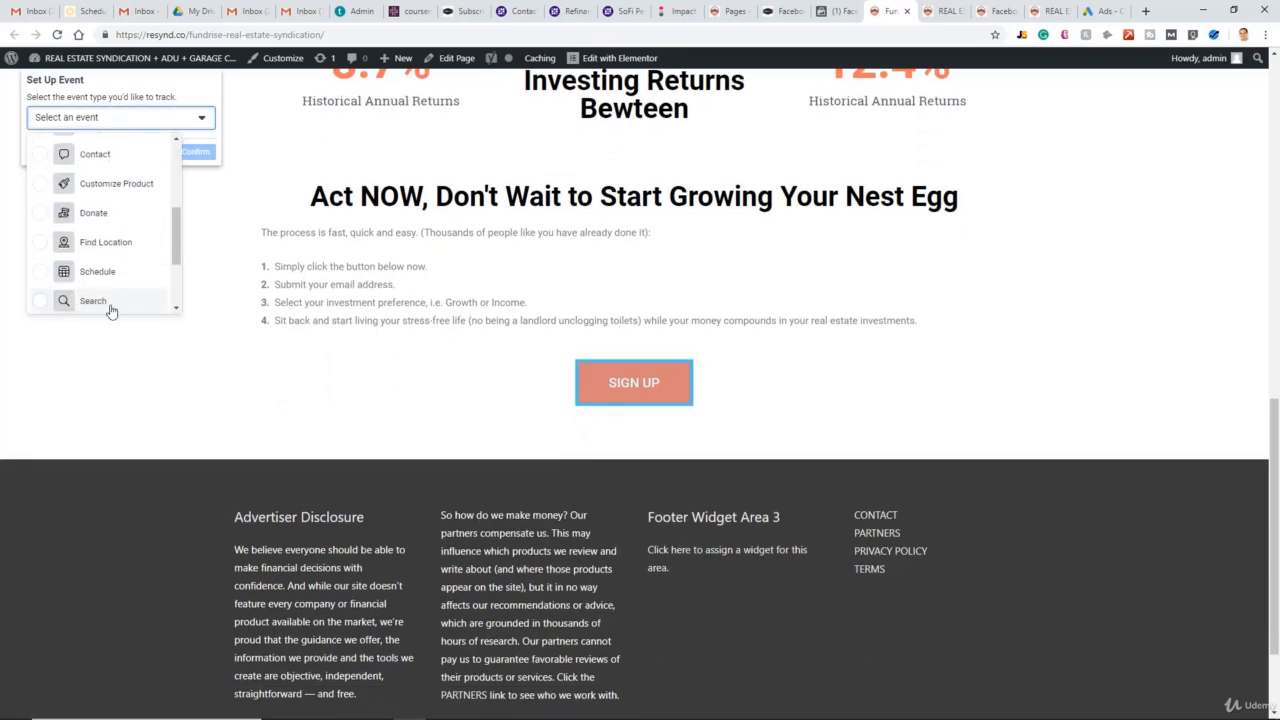
left_click(99, 300)
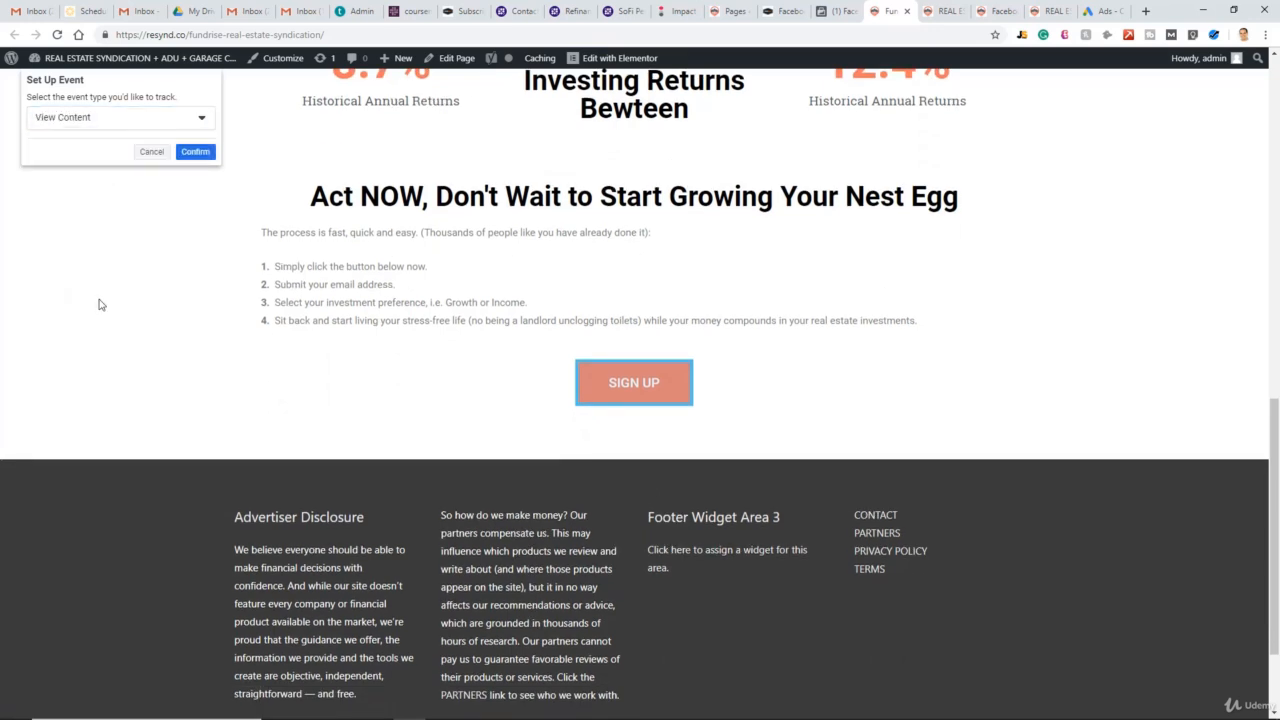
left_click(200, 155)
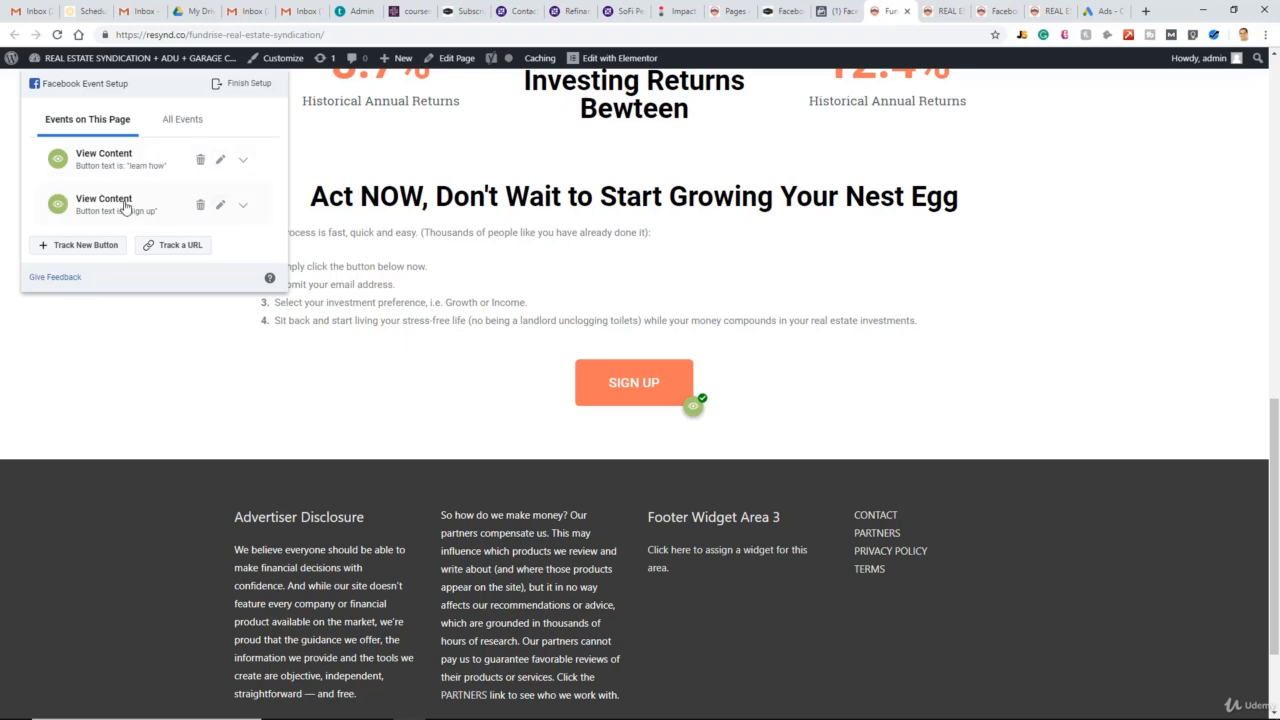
- Finish the event setup without rating the experience, and open the event test in Facebook Events Manager
left_click(248, 88)
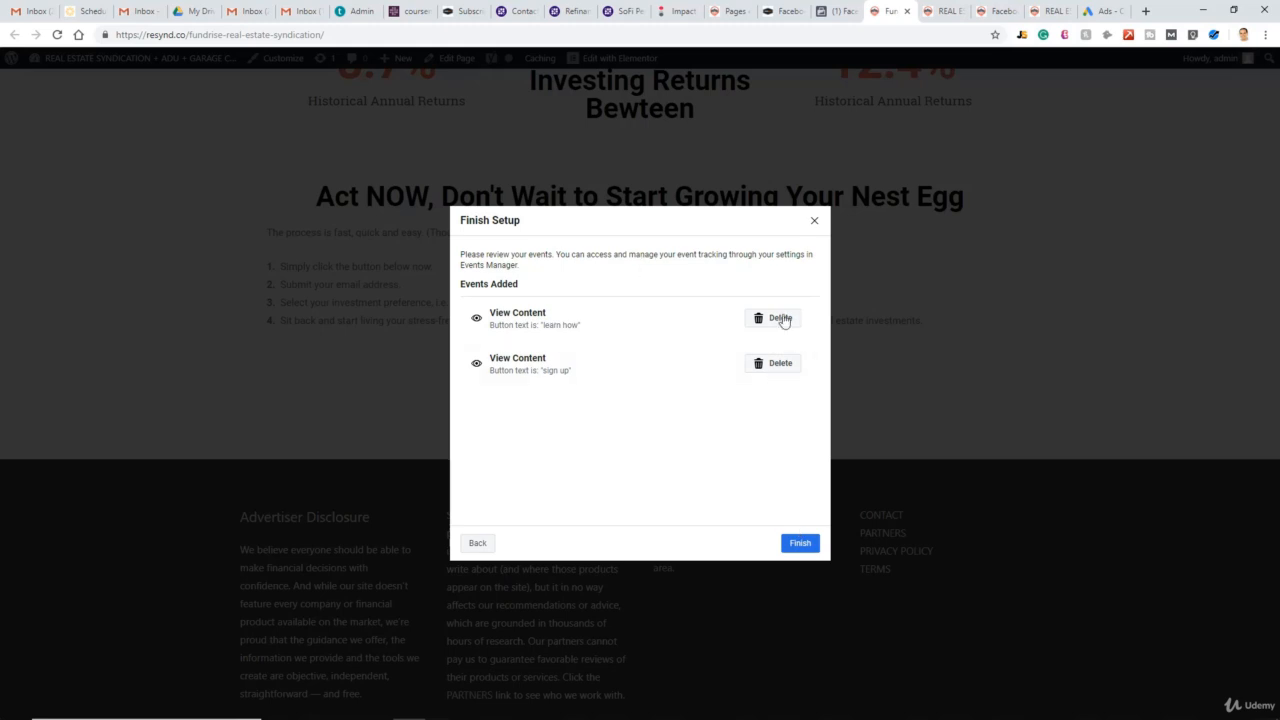
left_click(804, 545)
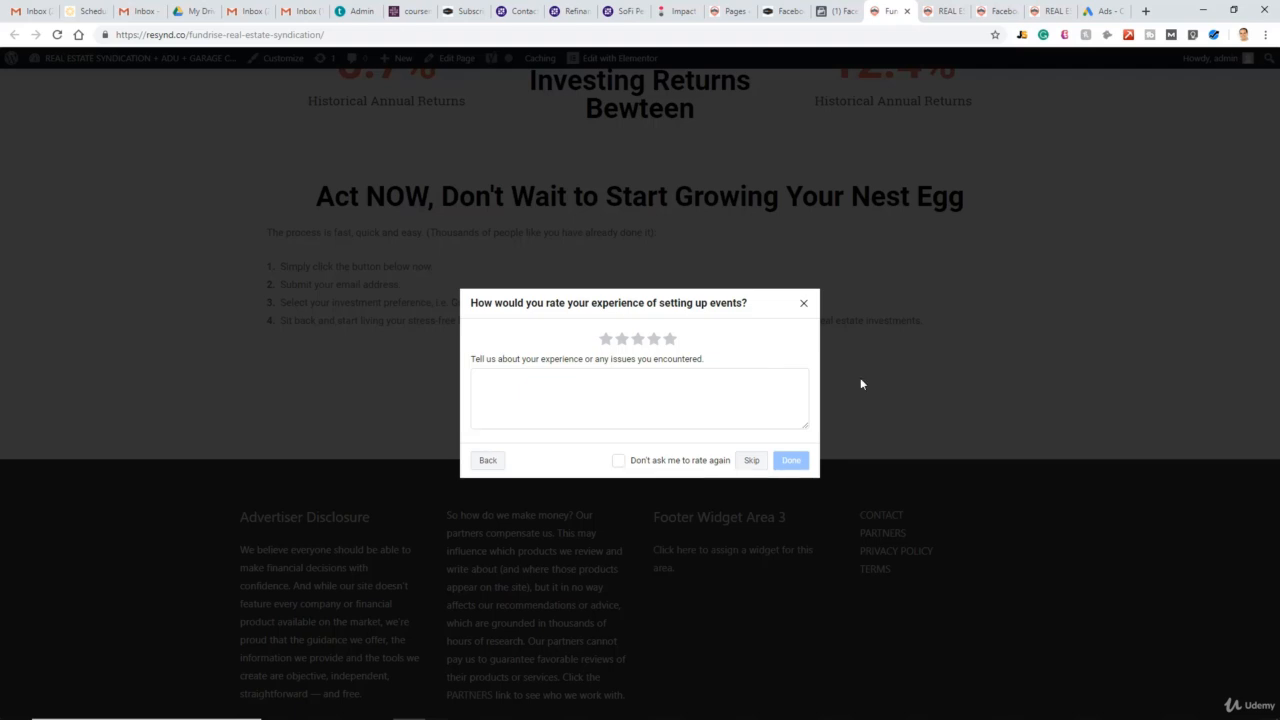
left_click(752, 460)
key("ctrl+w")
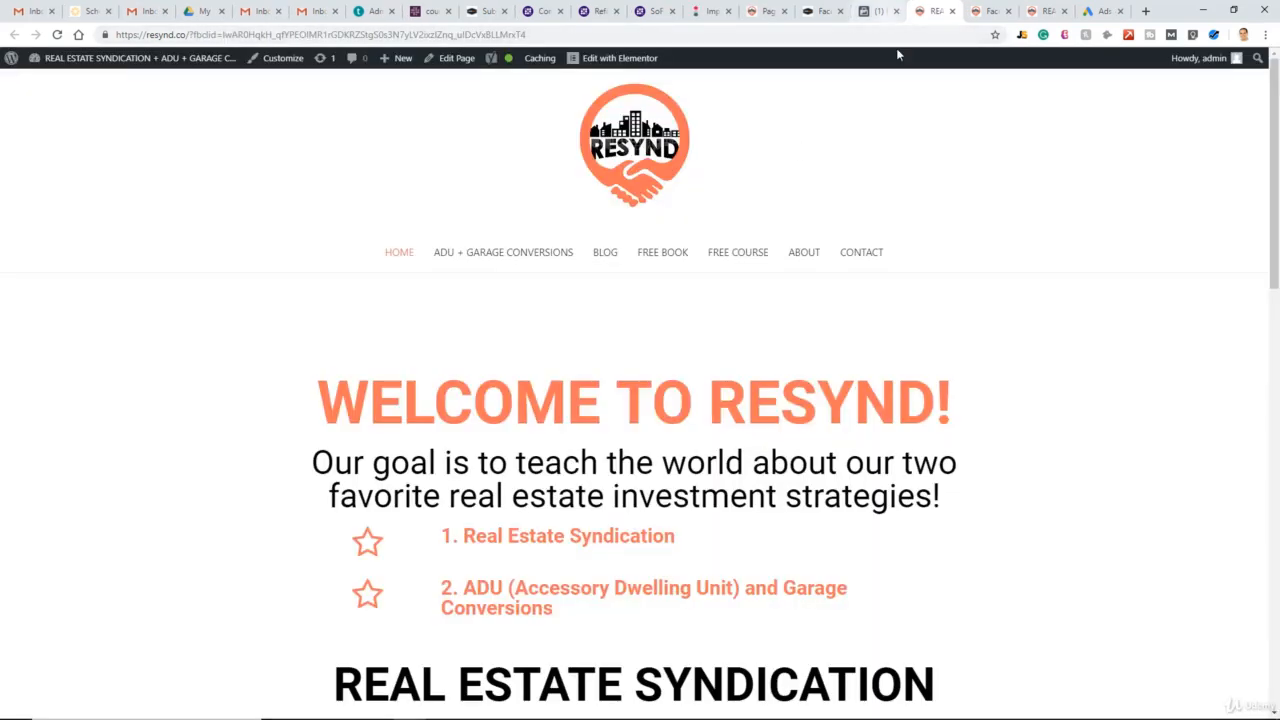
left_click(880, 11)
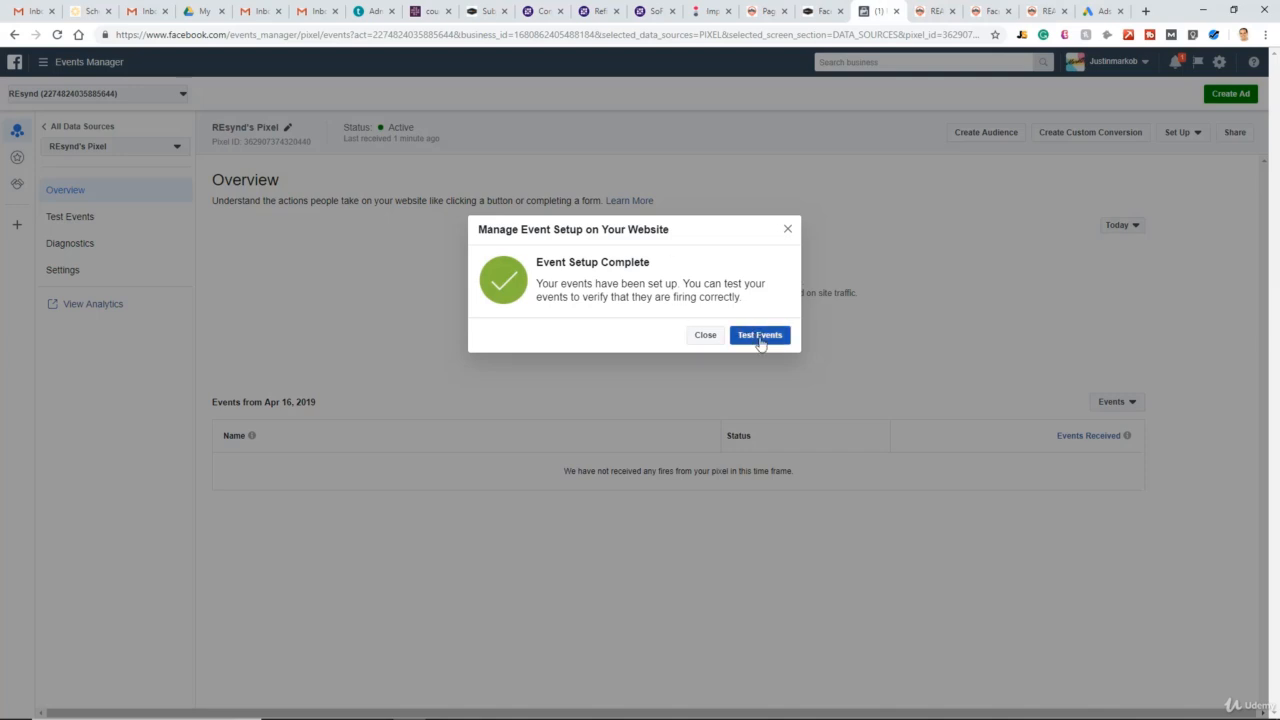
left_click(760, 336)
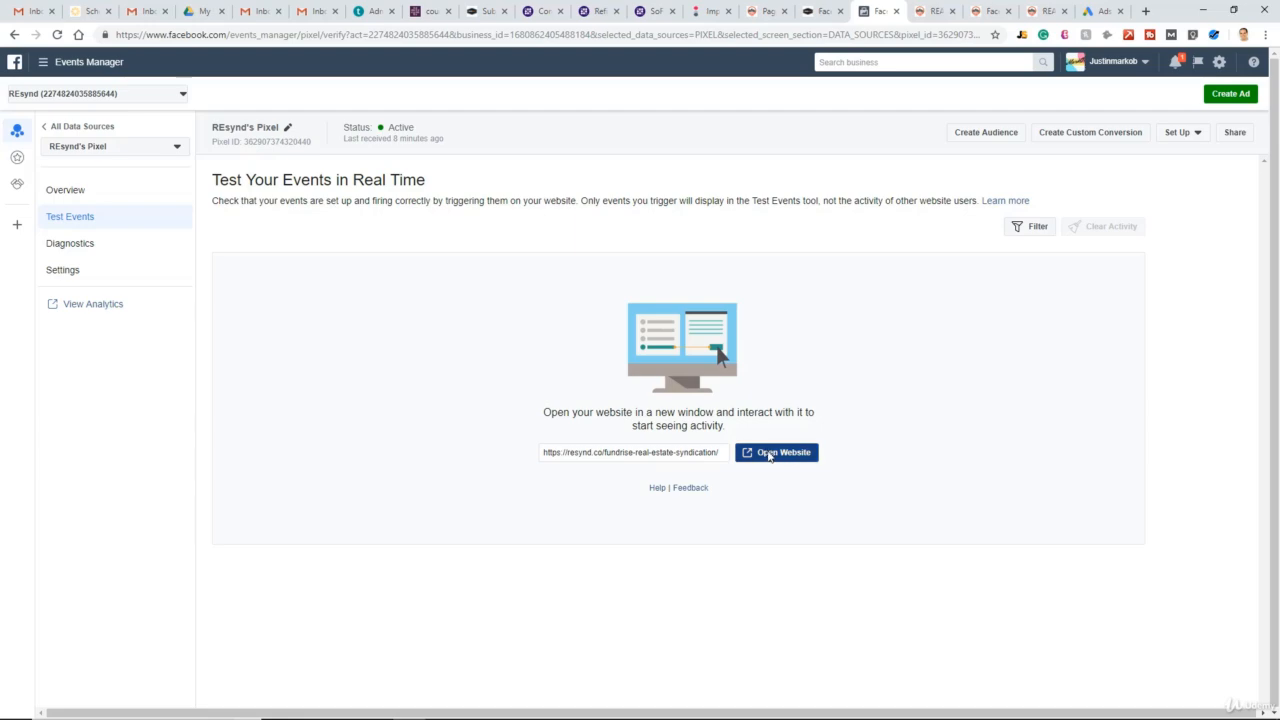
left_click(771, 452)
left_click(849, 5)
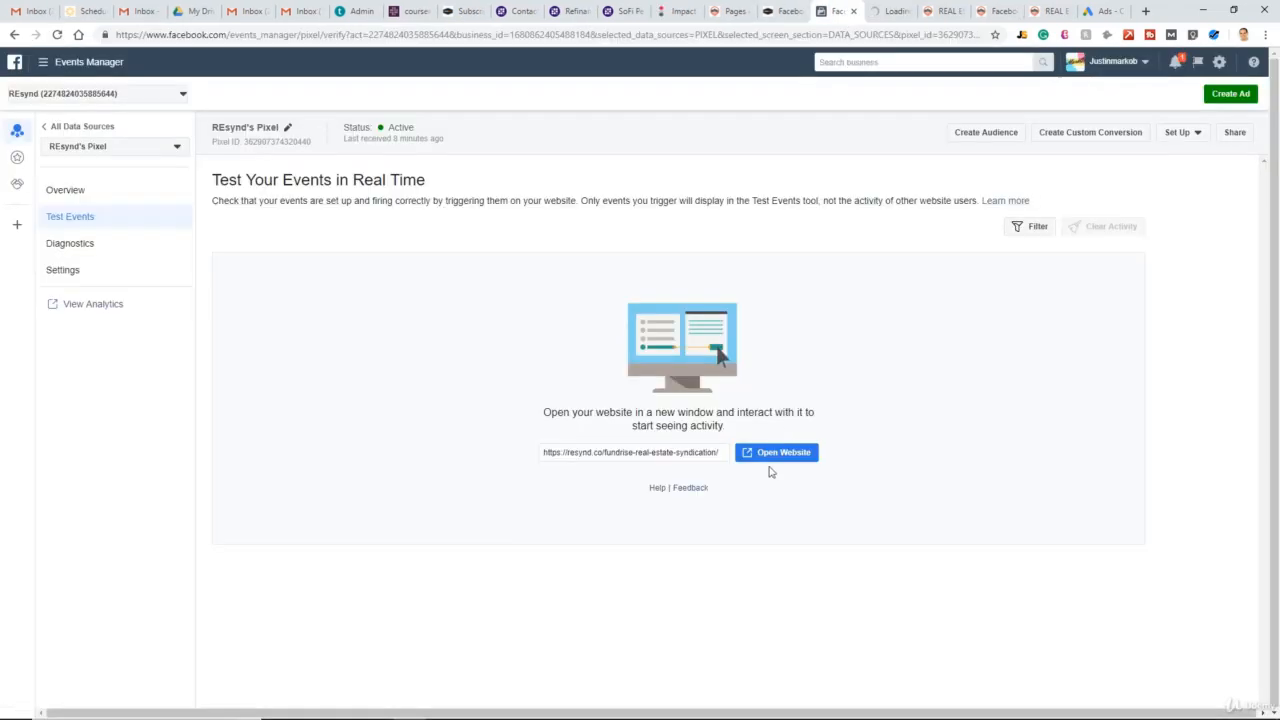
left_click(905, 14)
left_click(906, 12)
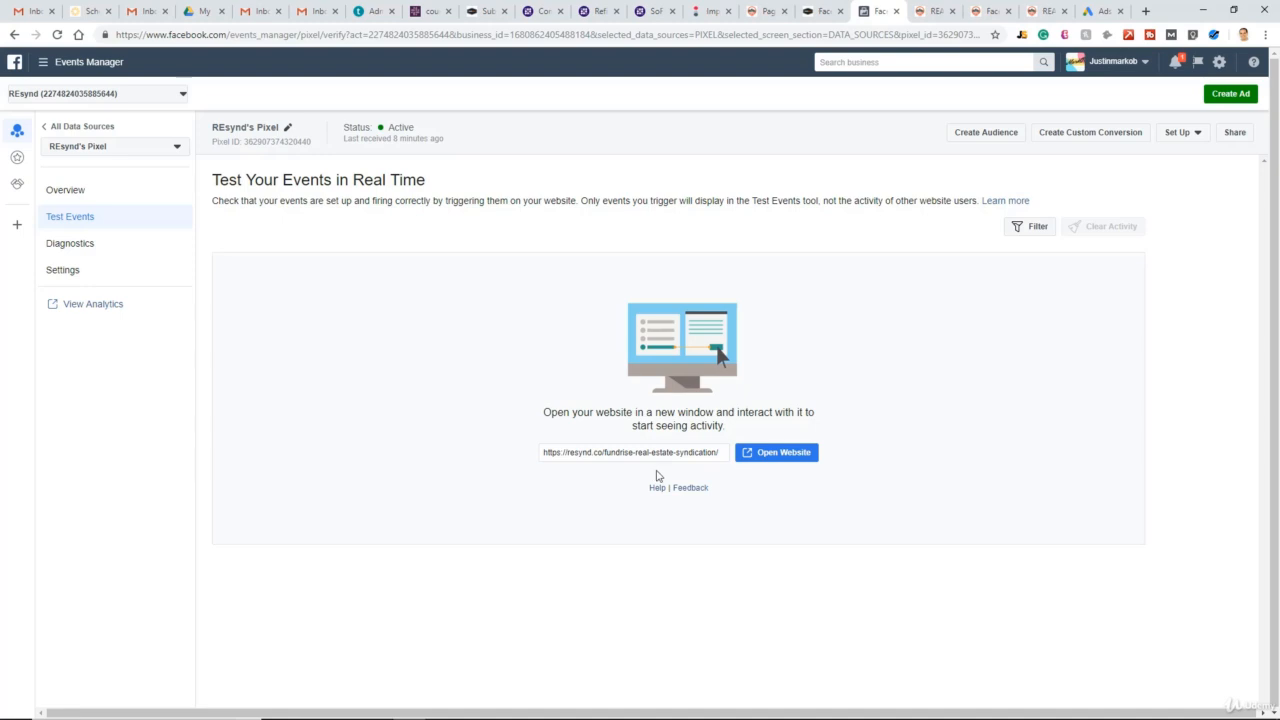
- Open the Fundrise page from the event test, trigger its LEARN HOW and SIGN UP buttons, and return to Events Manager
left_click(777, 453)
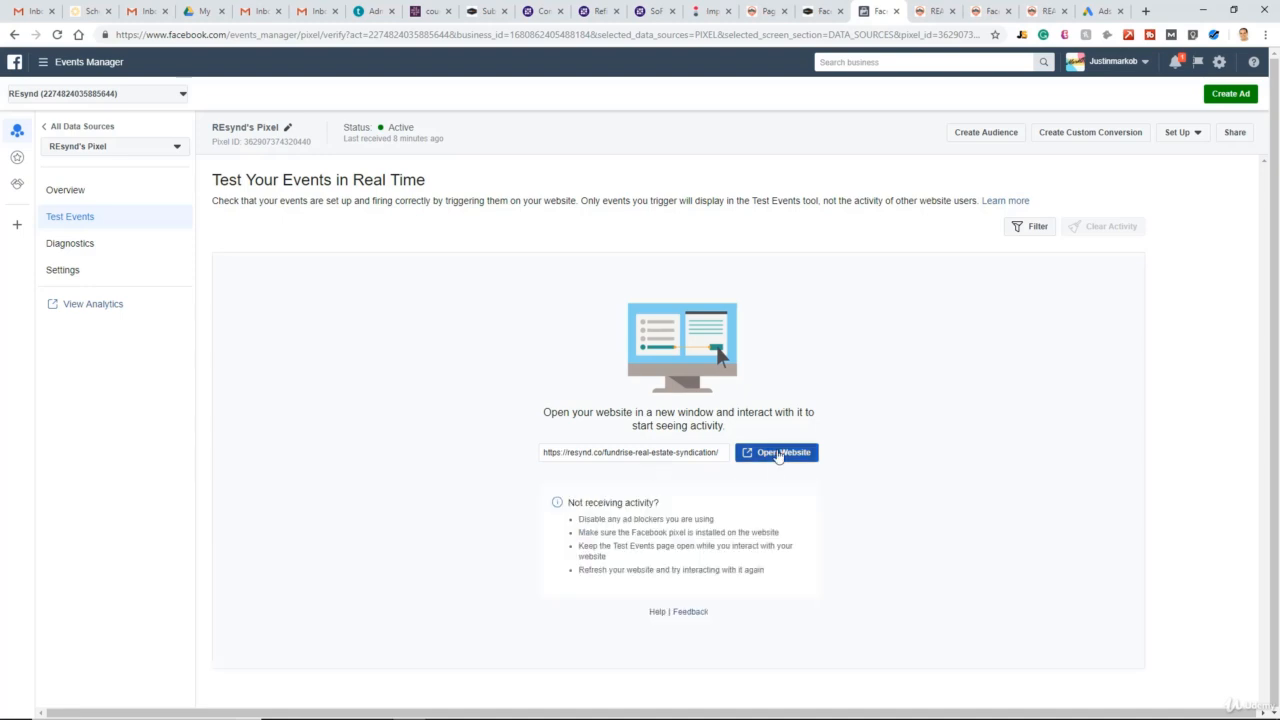
left_click(777, 454)
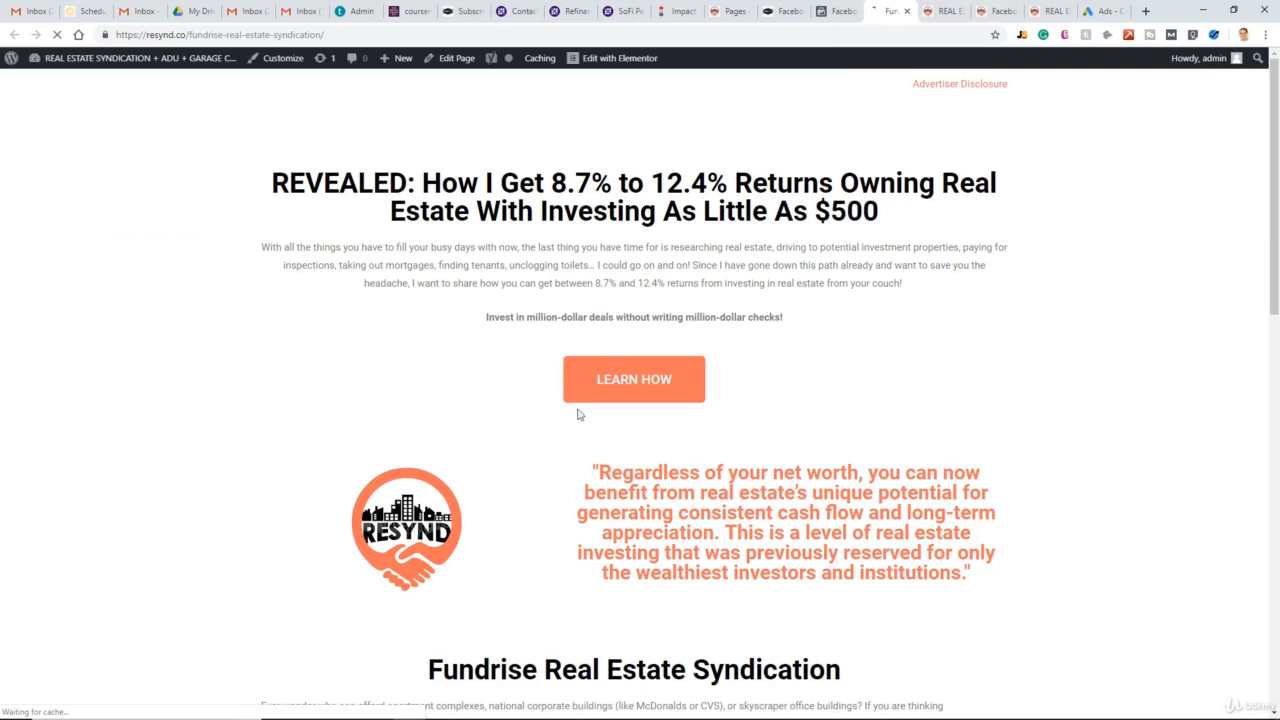
left_click(624, 379)
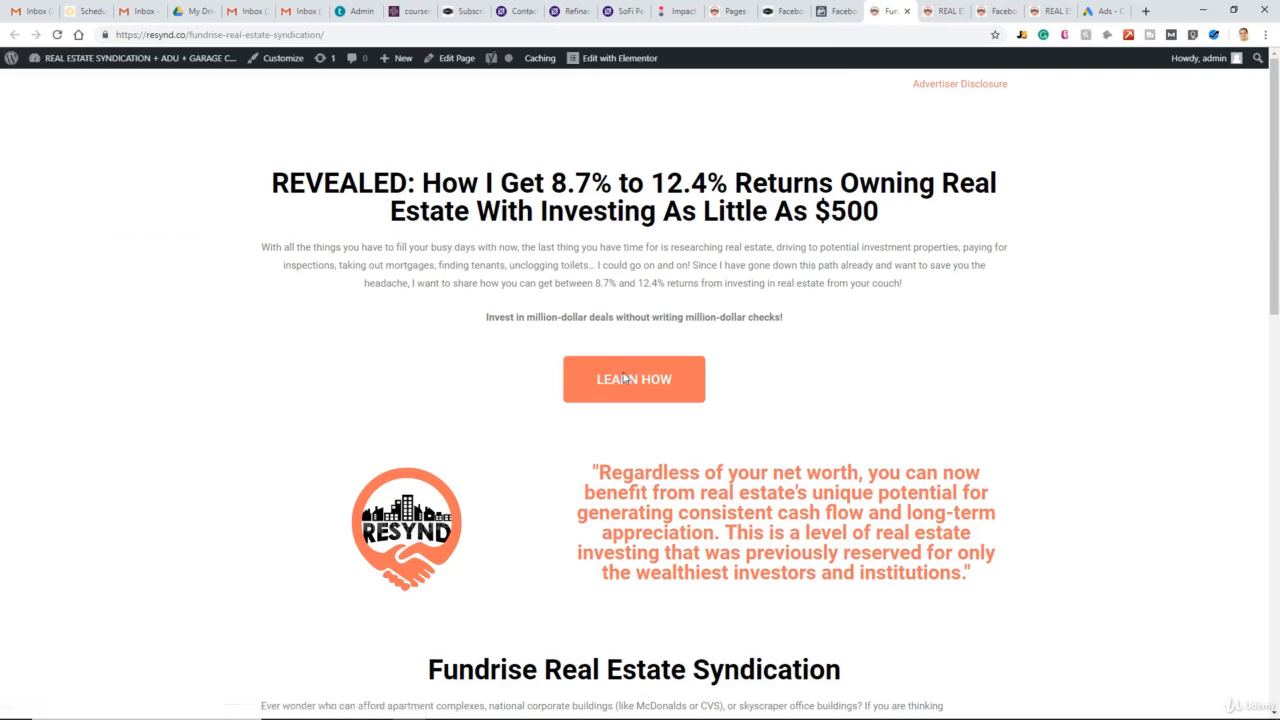
left_click(851, 16)
scroll(751, 380, "down", 3)
scroll(750, 380, "down", 8)
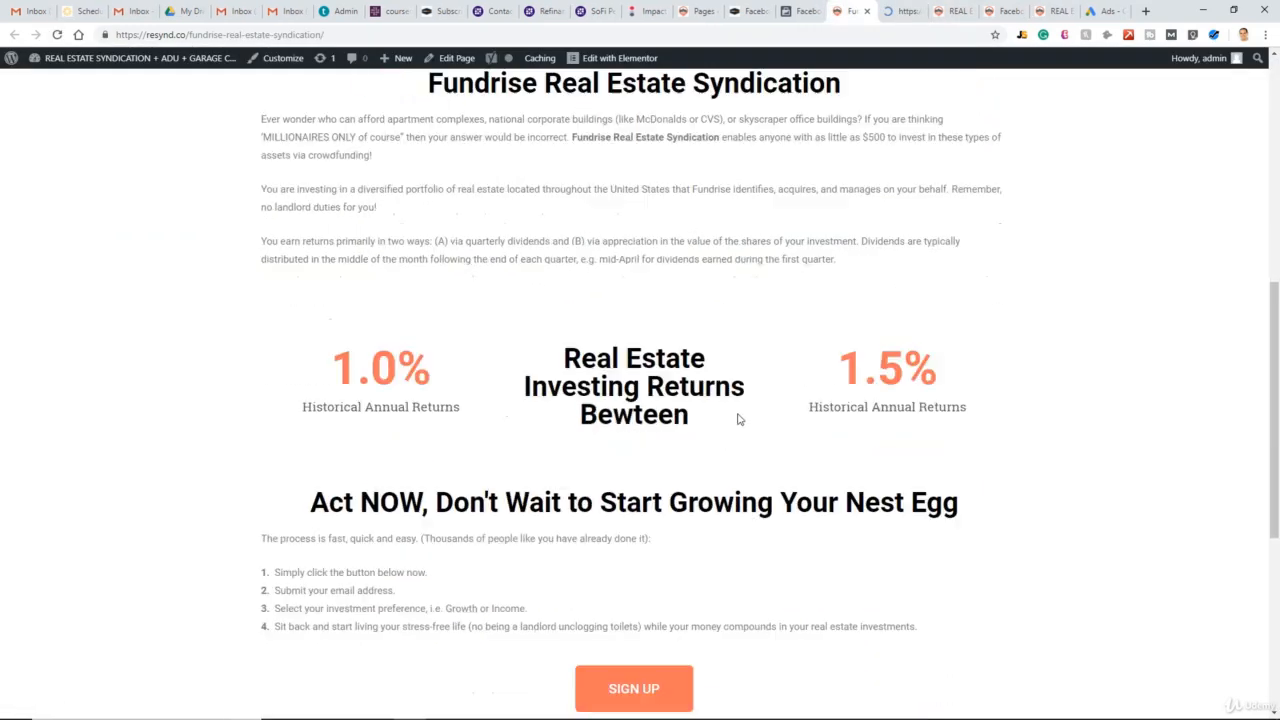
left_click(648, 348)
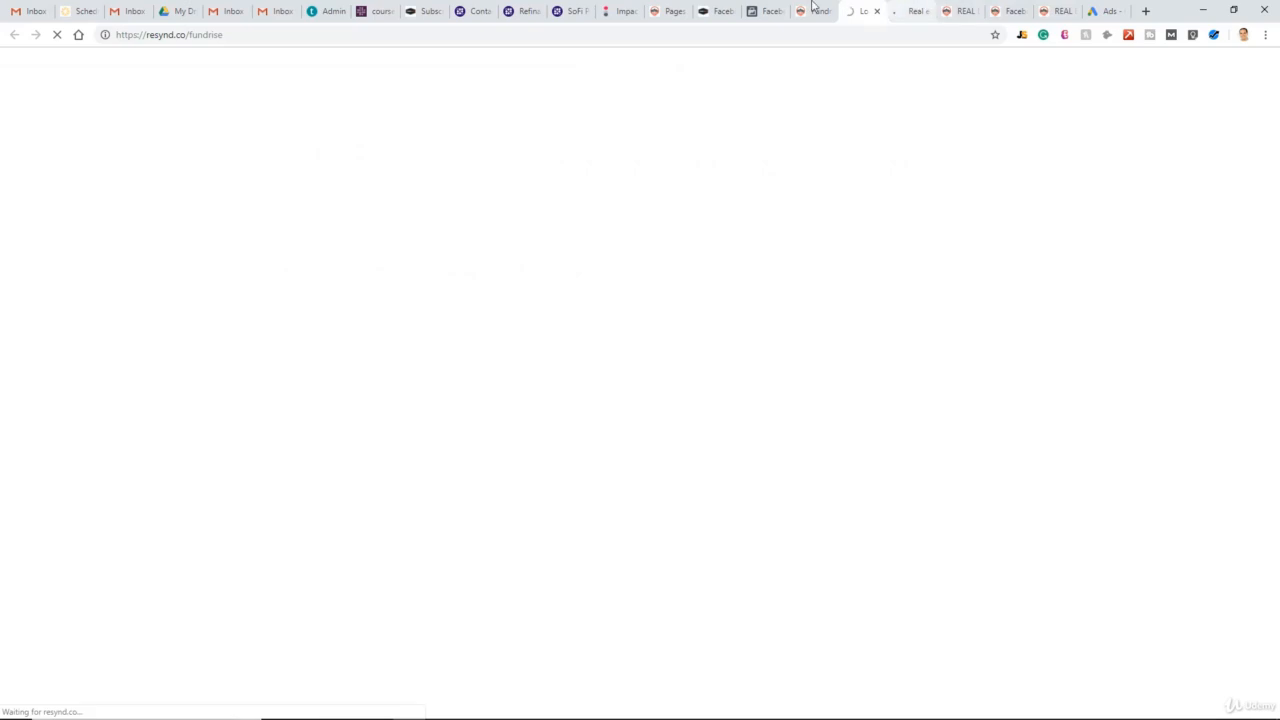
left_click(767, 10)
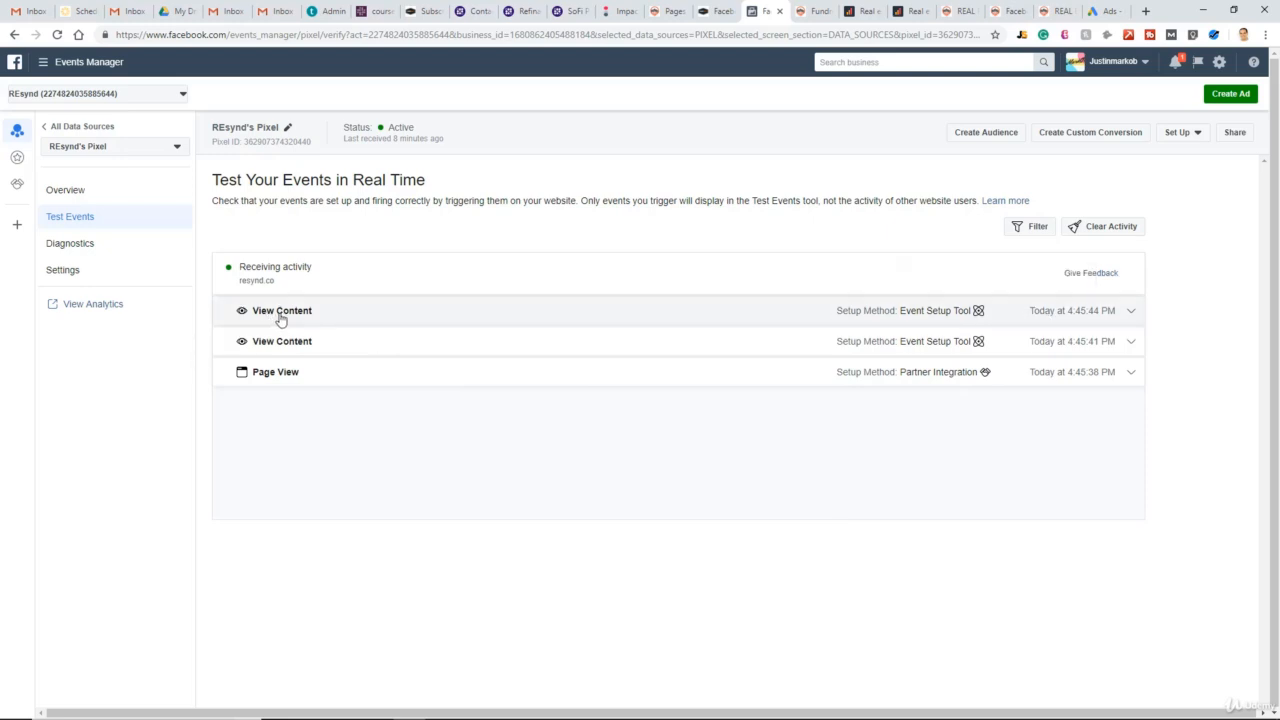
- Expand both received View Content events to check their URL, matching parameters and button trigger
left_click(1132, 314)
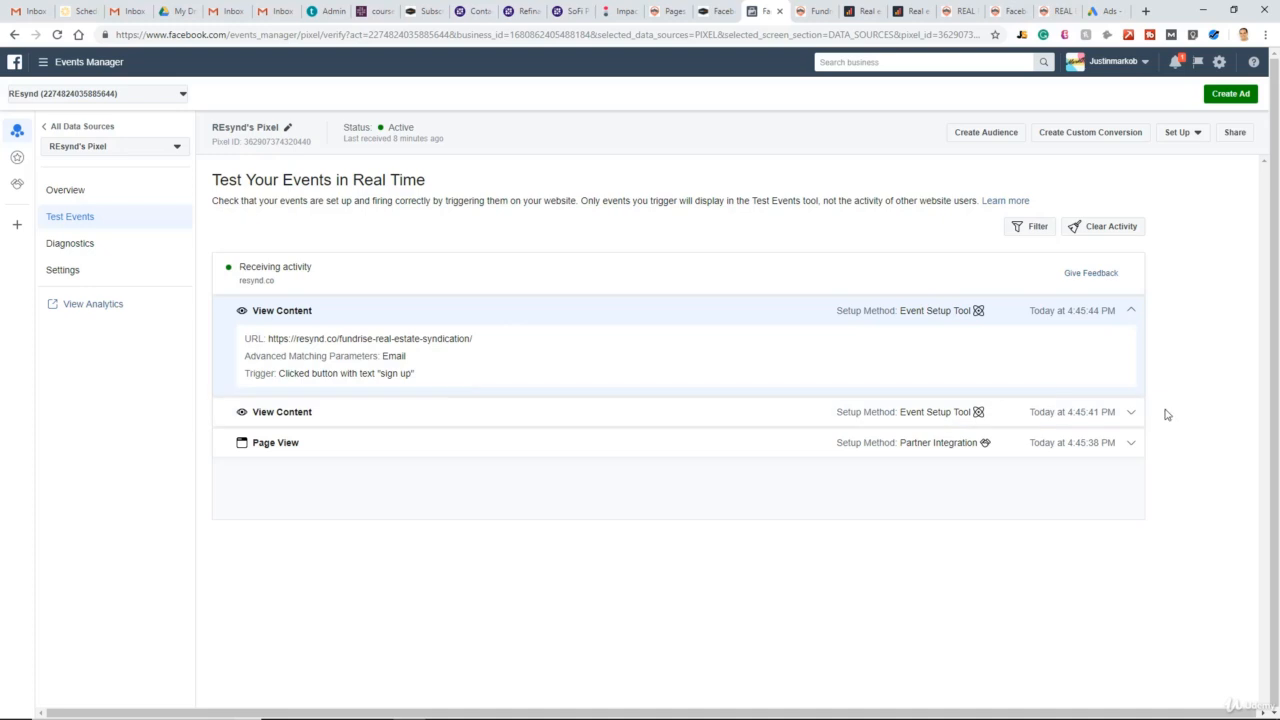
left_click(1131, 413)
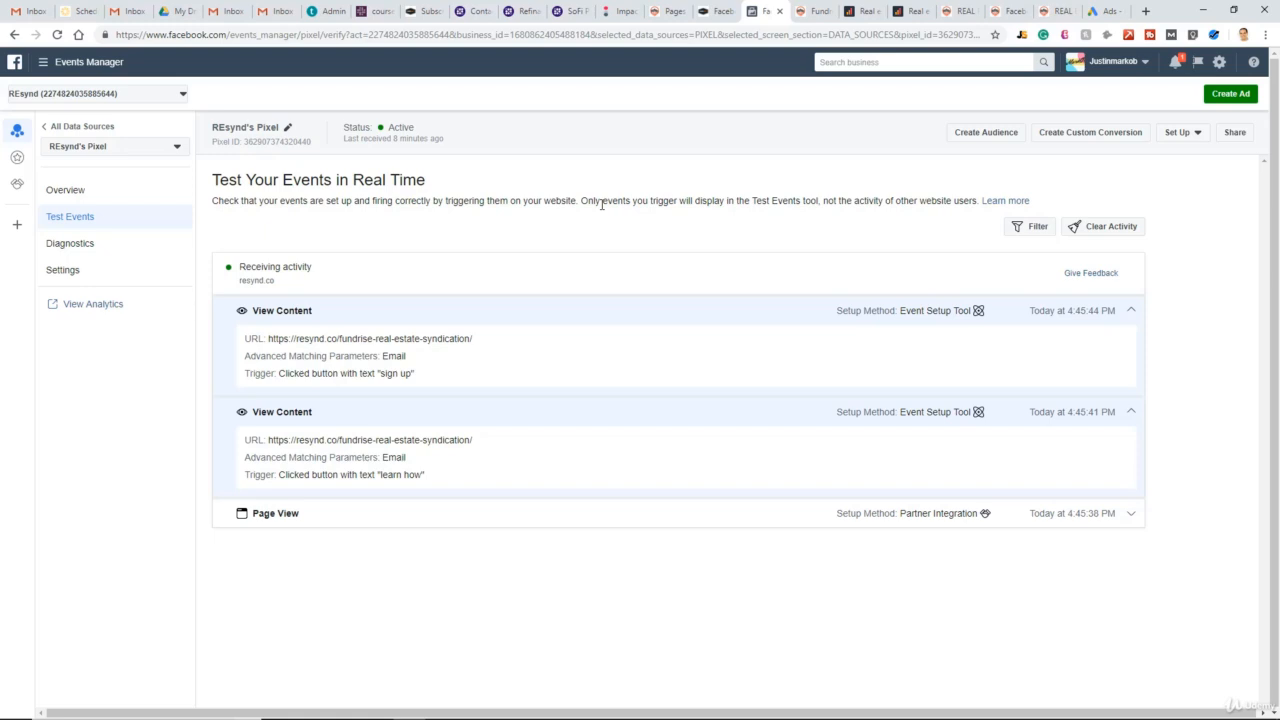
- View the available methods for setting up new pixel events, and close the dialog without choosing one
left_click(1190, 141)
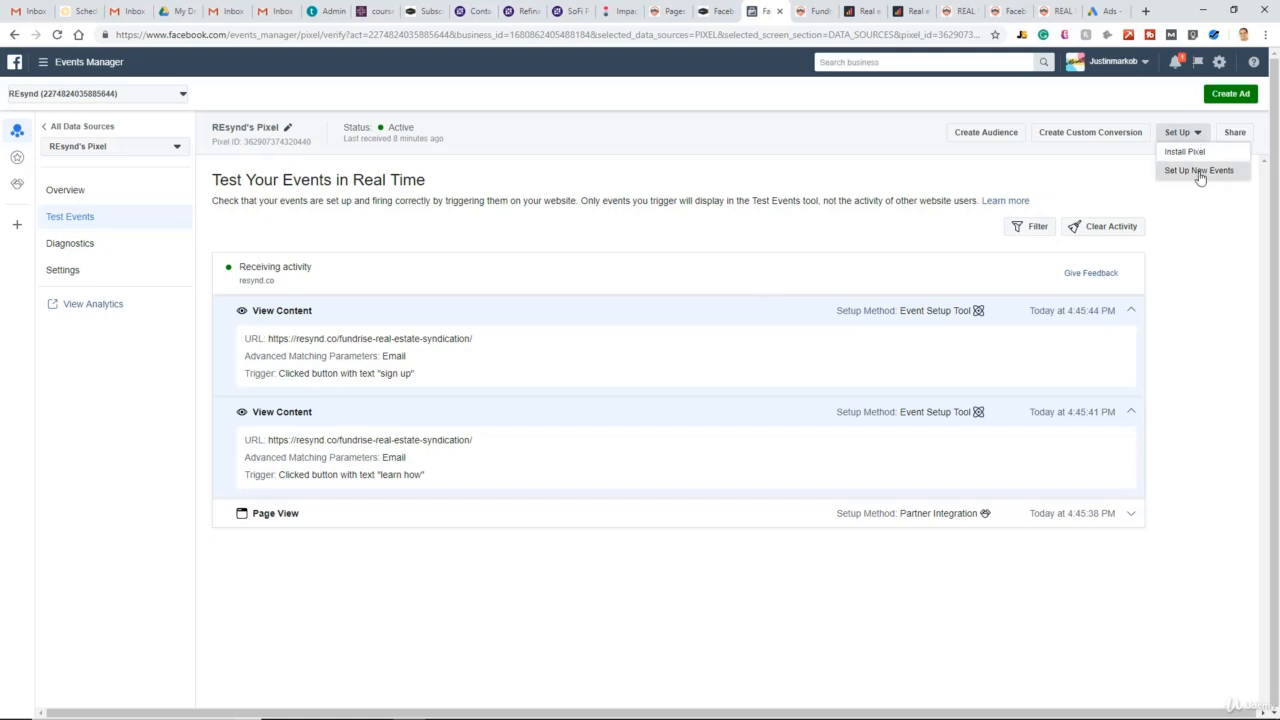
left_click(1198, 170)
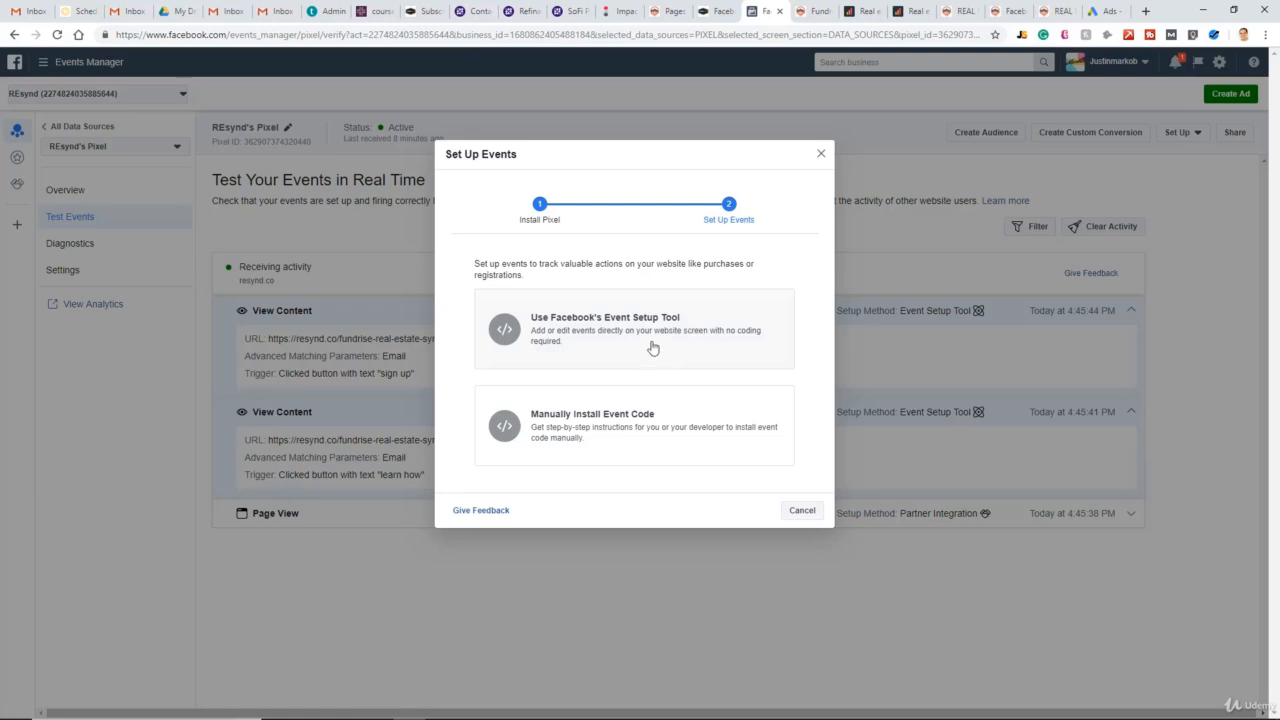
left_click(991, 329)
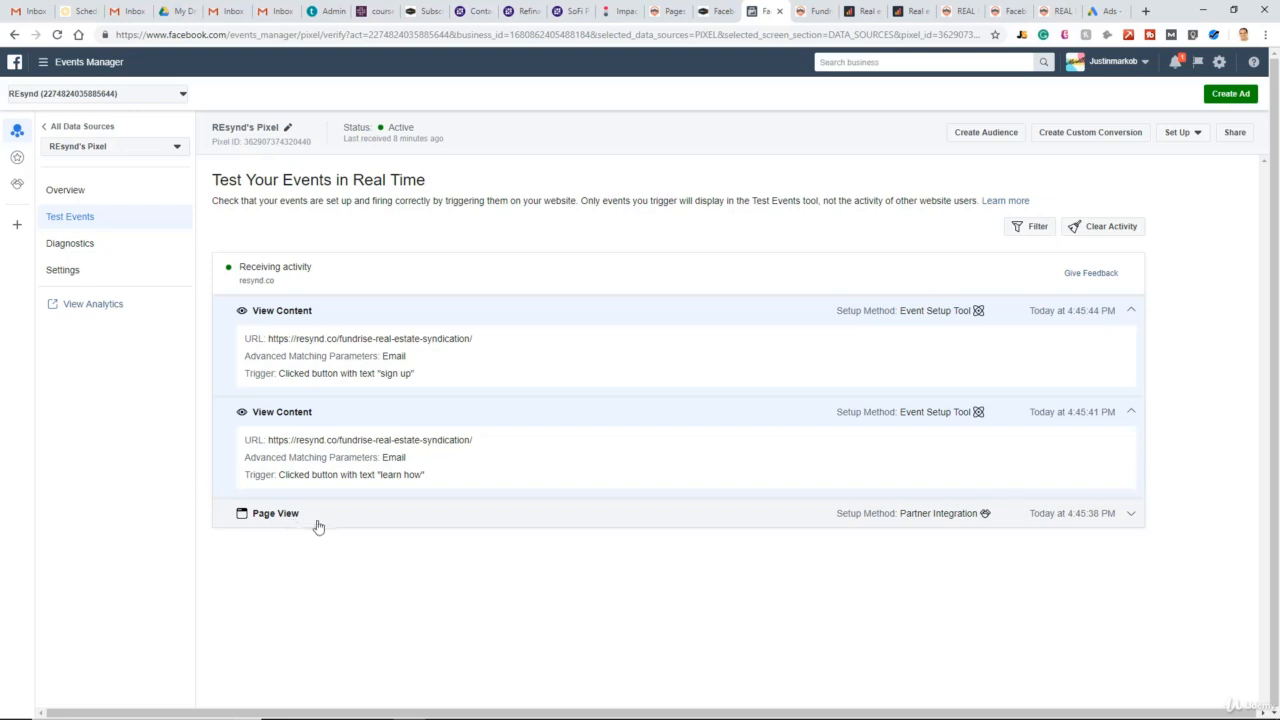
- Expand the received Page View event to check its URL and advanced matching parameters
left_click(1133, 514)
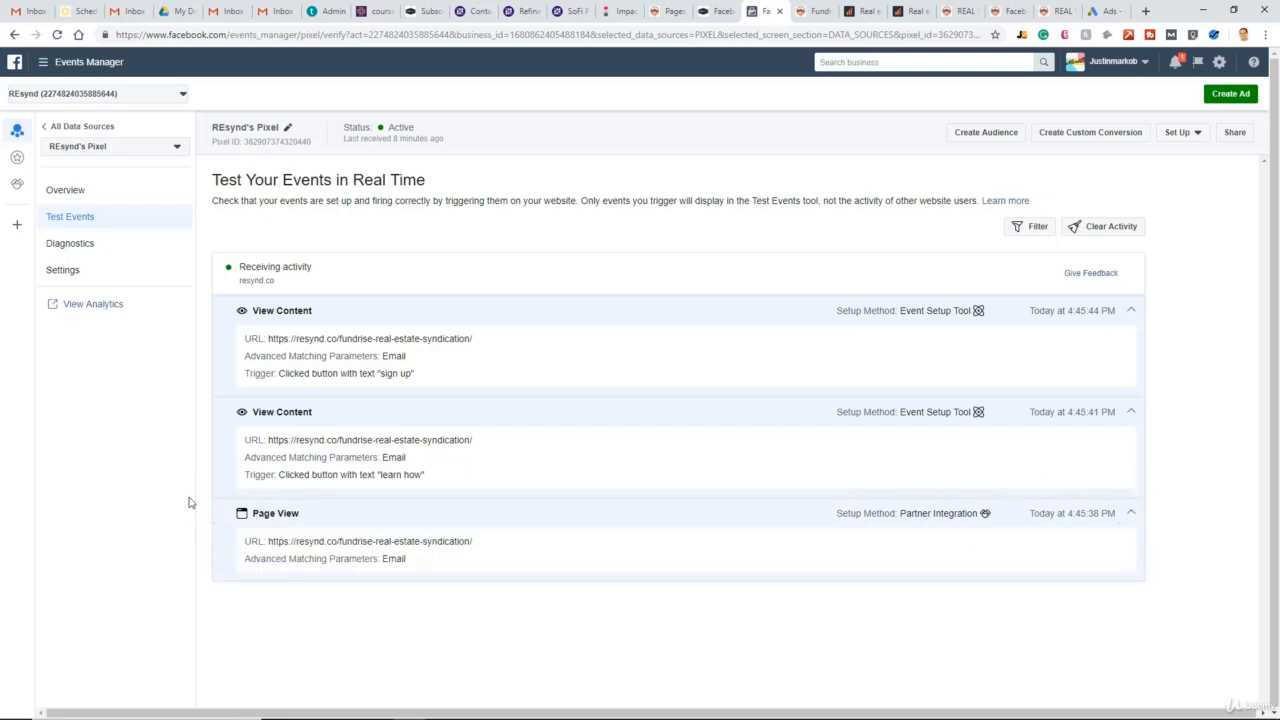